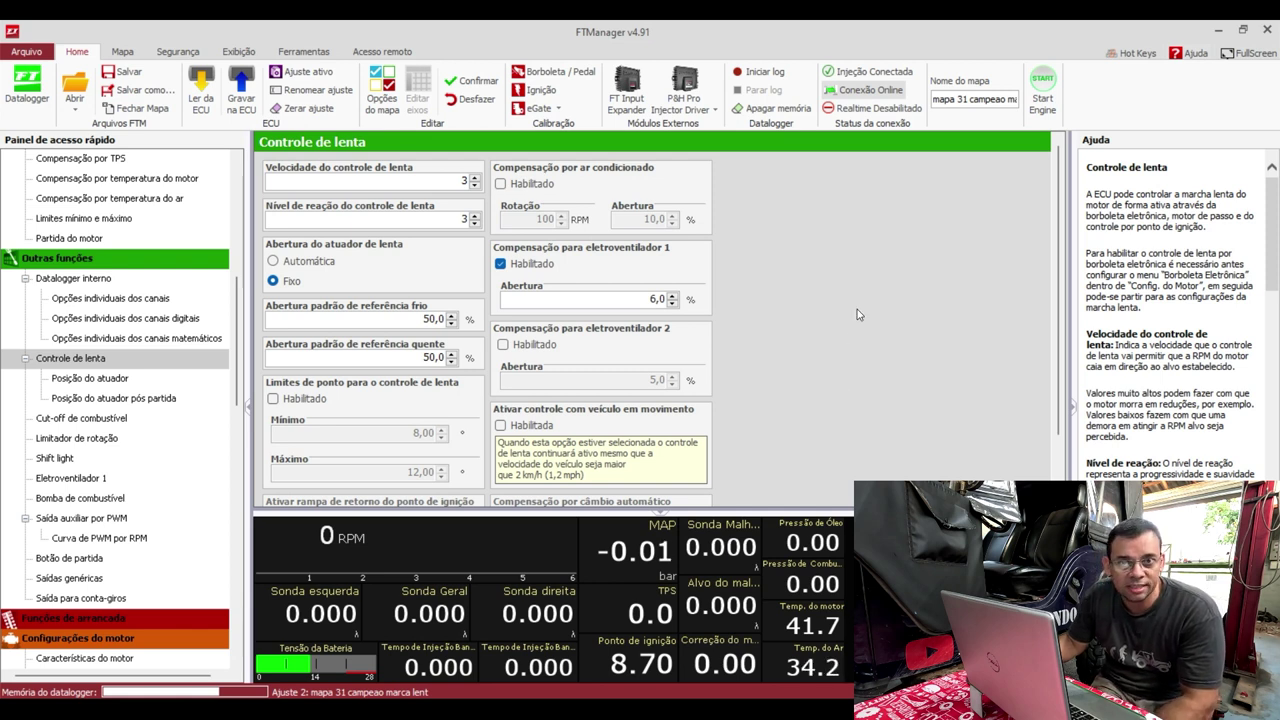
Start the engine and open the idle control's actuator position table by temperature (Posição do atuador)
left_click(1043, 85)
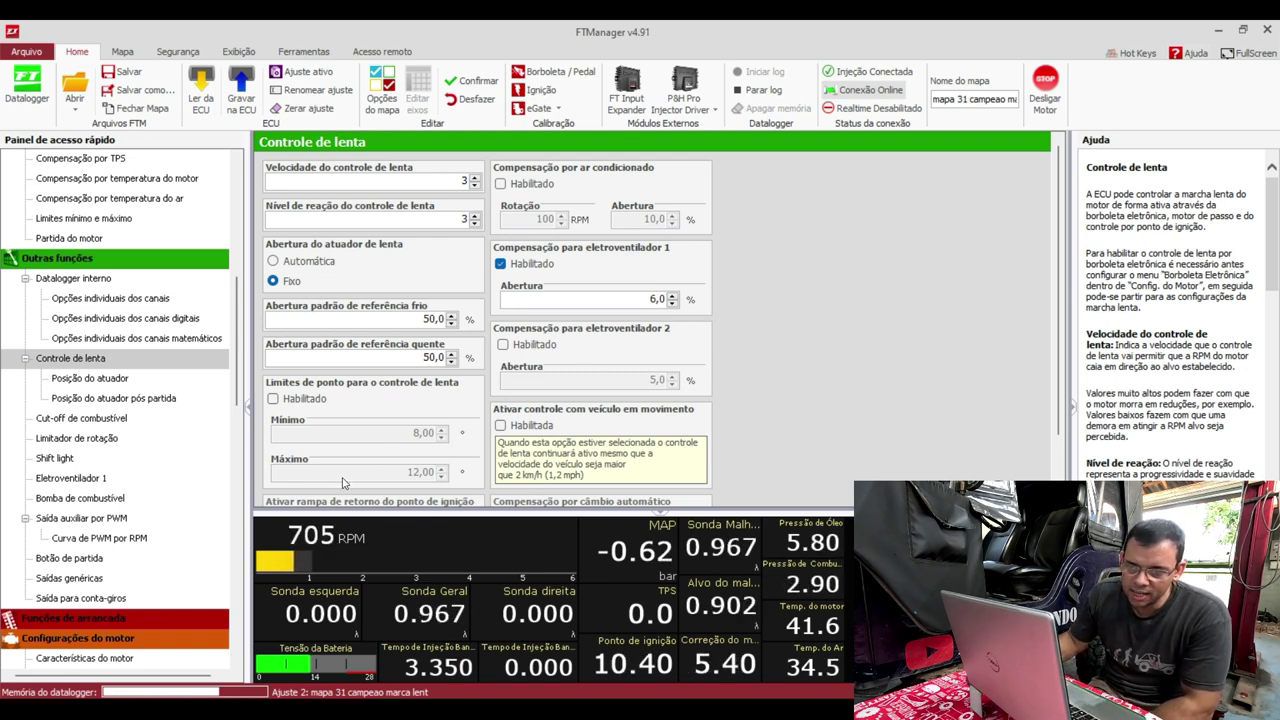
left_click(103, 381)
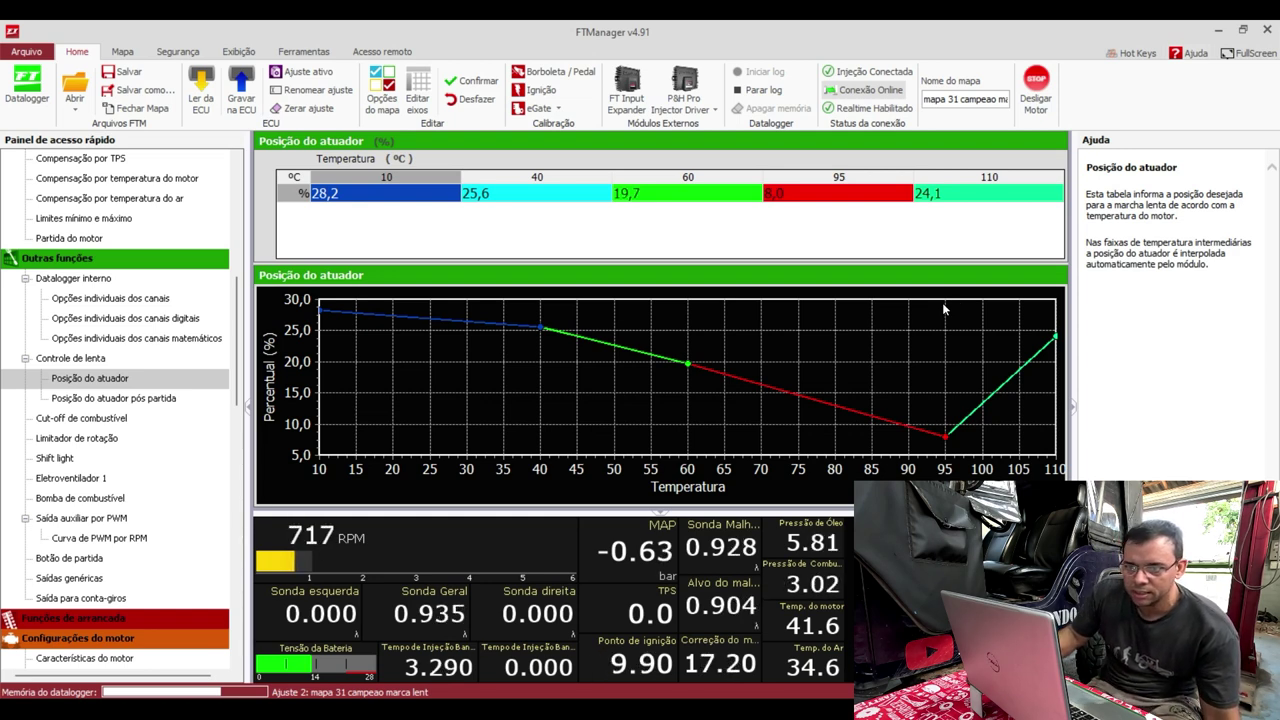
Raise the four post-start actuator position values to 8,7, 7,5, 5,6 and 4,1 % and confirm the change
left_click(147, 399)
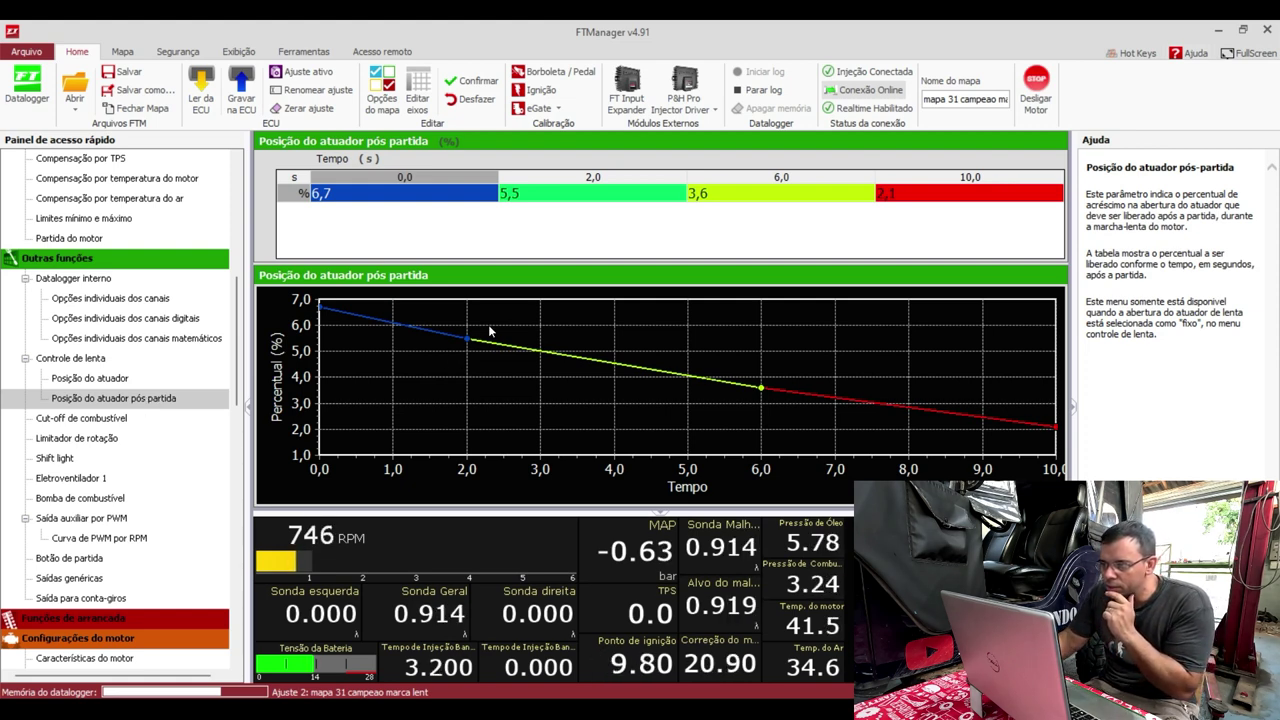
key("Home")
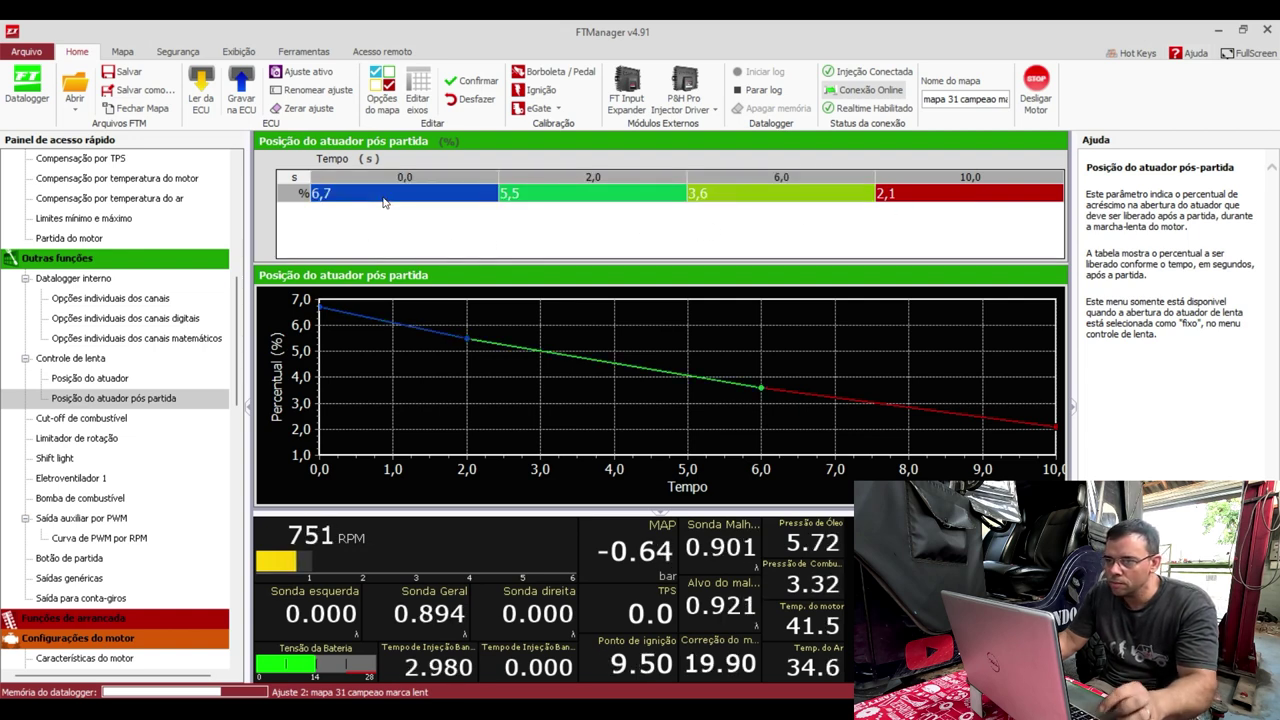
key("plus")
key("plus")
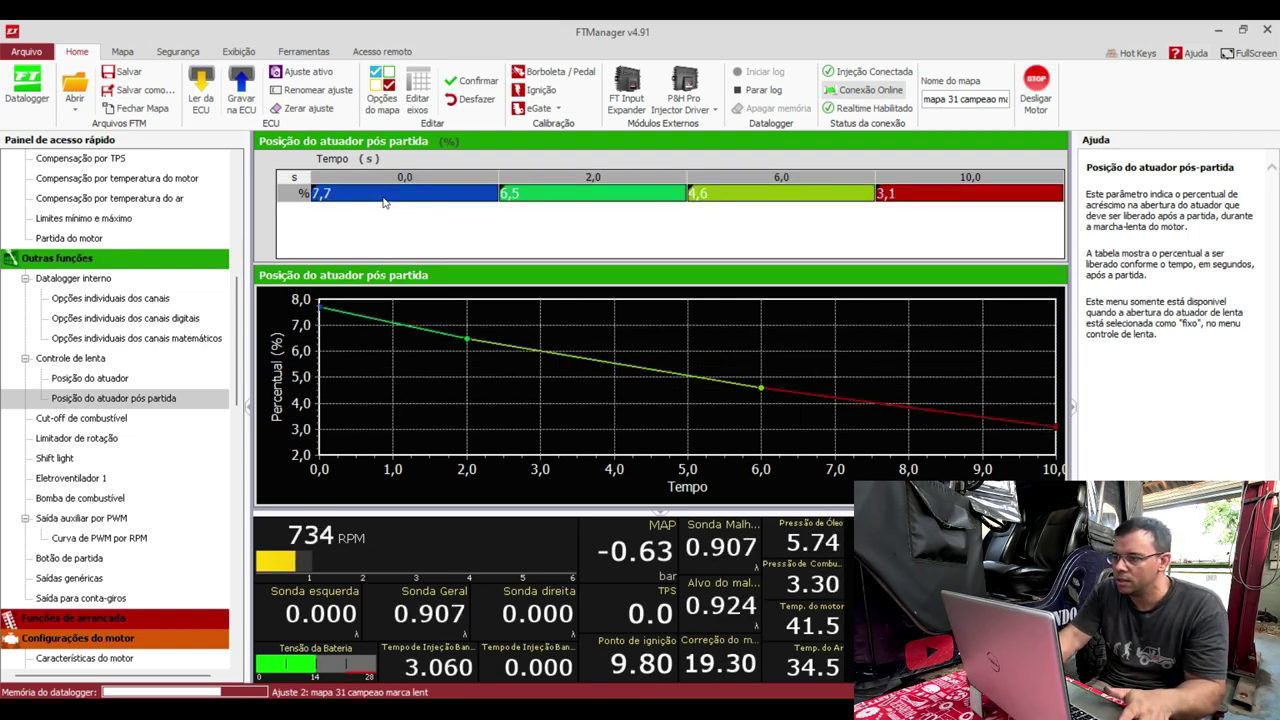
key("plus")
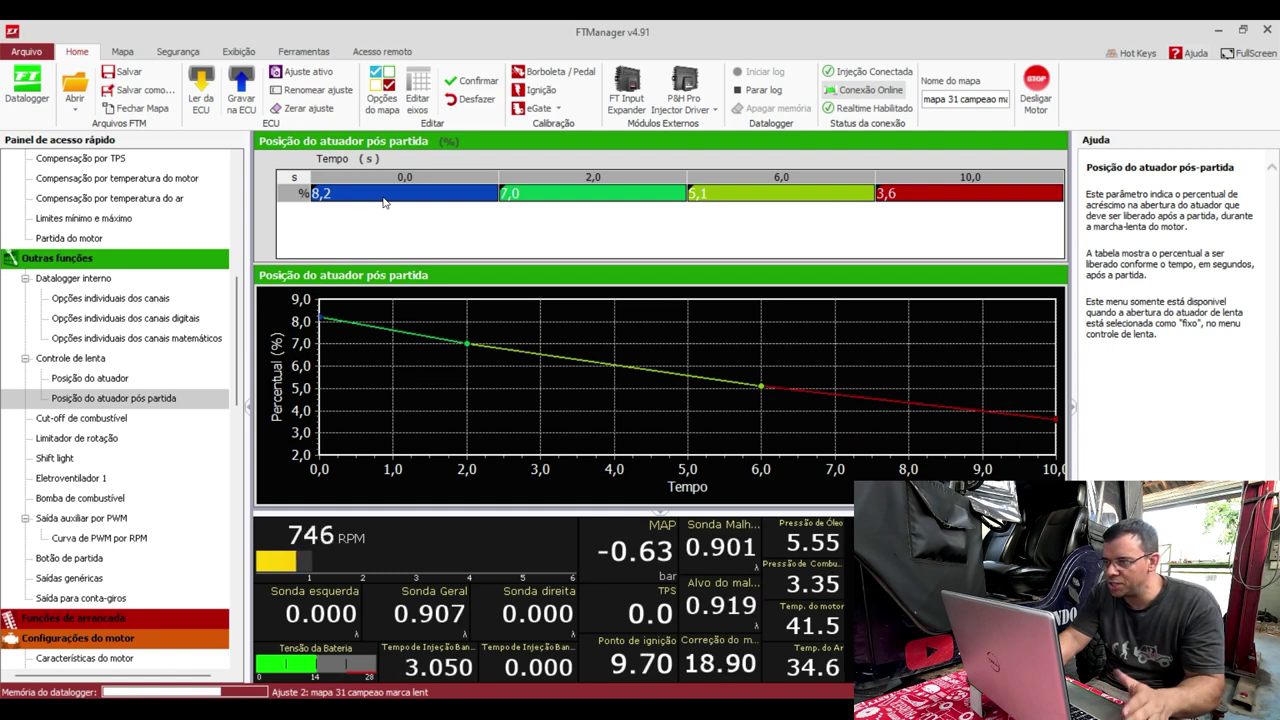
key("plus")
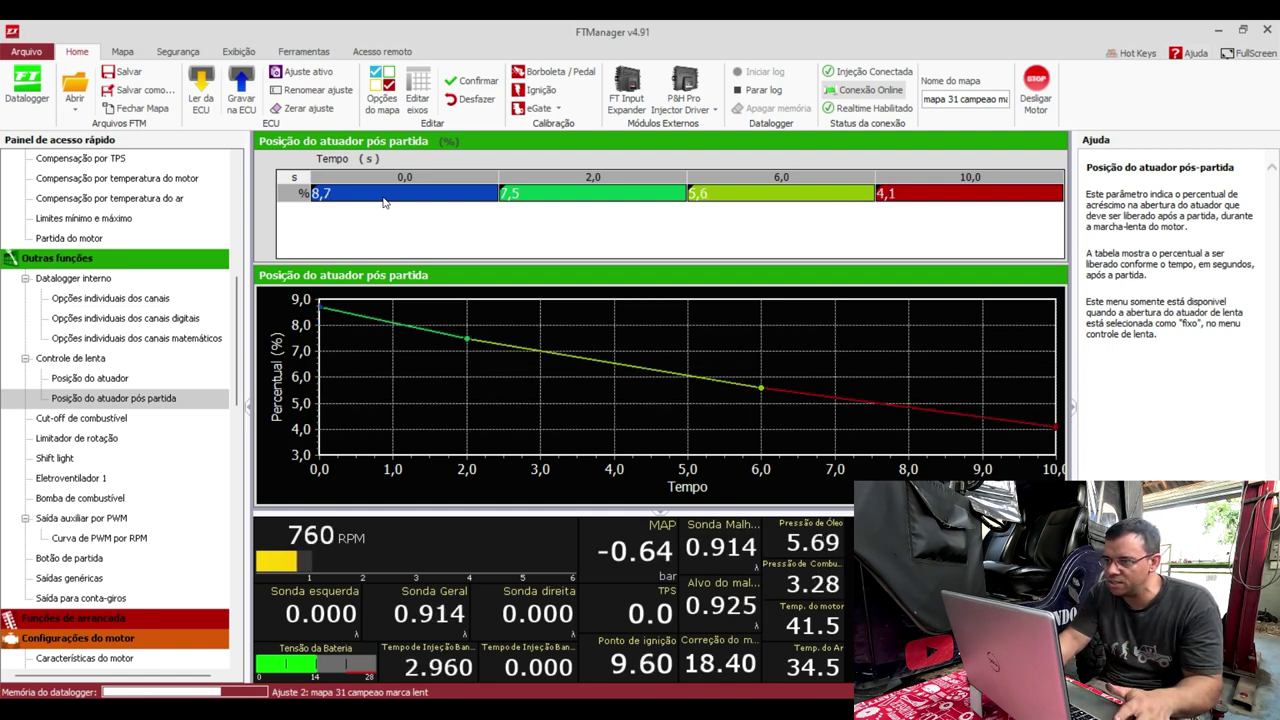
left_click(476, 81)
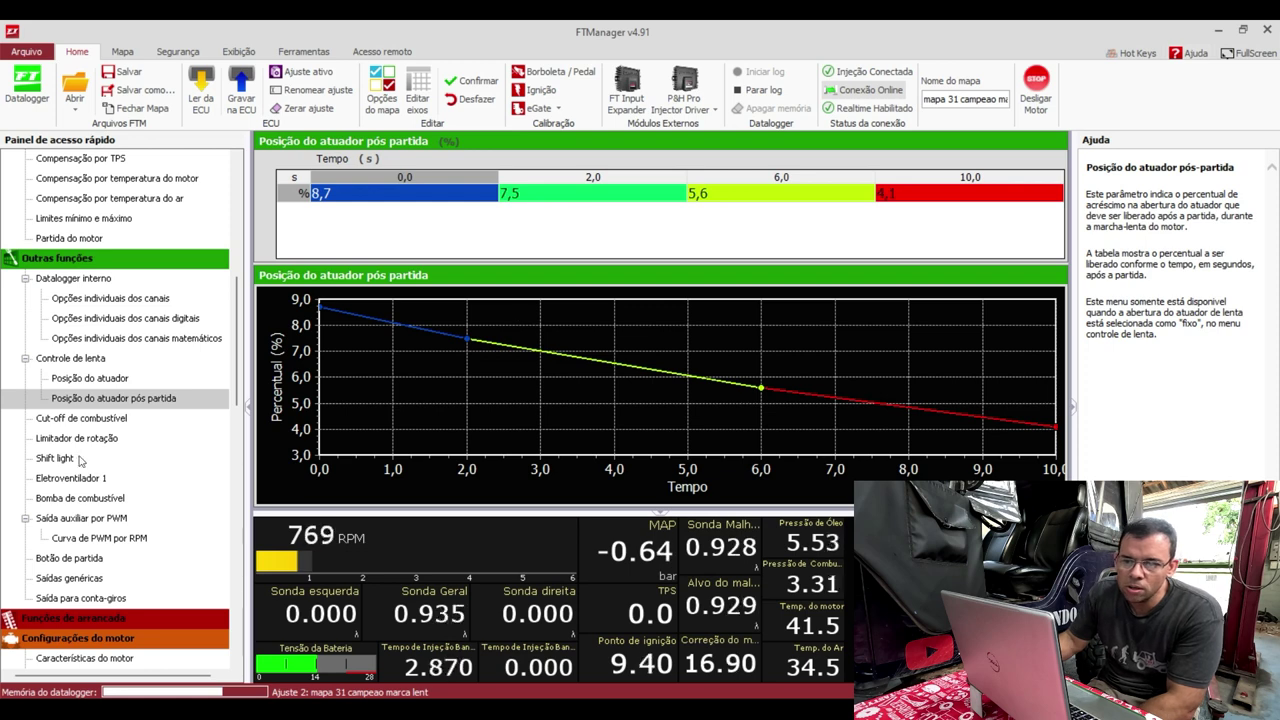
Review the actuator position table, the MAP x RPM ignition table and the idle control settings
left_click(89, 378)
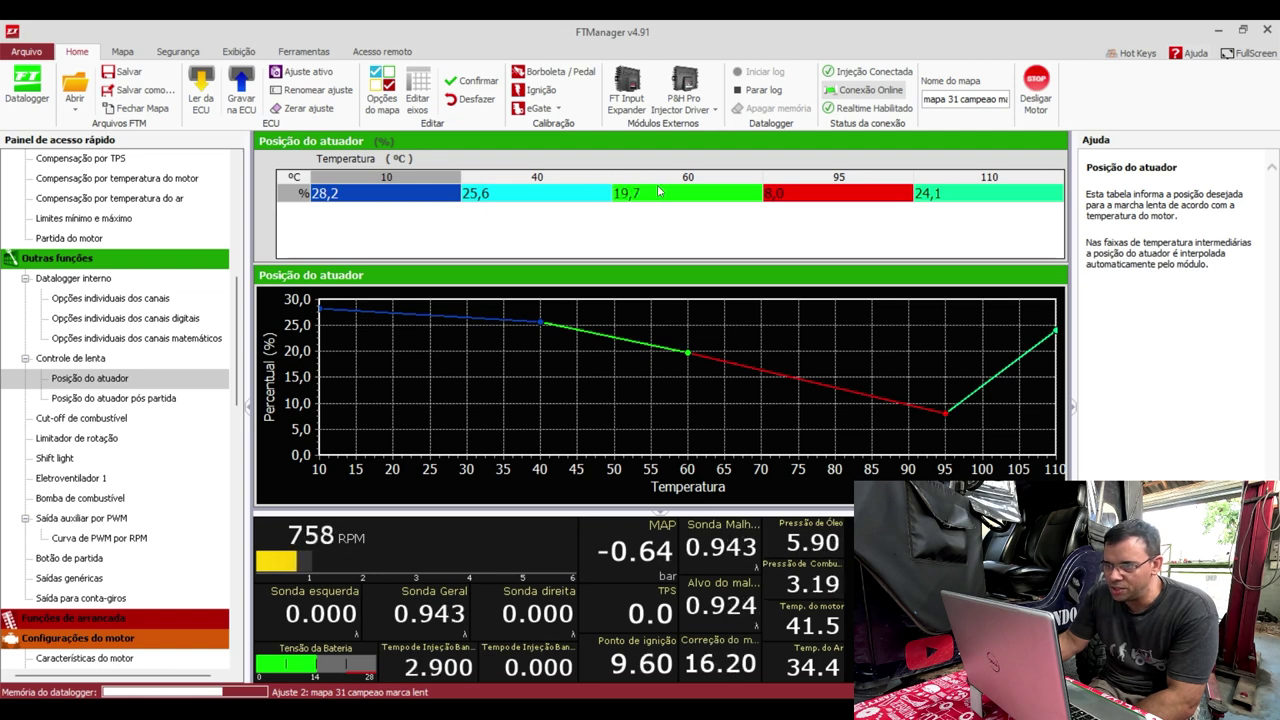
scroll(97, 330, "up", 4)
left_click(90, 358)
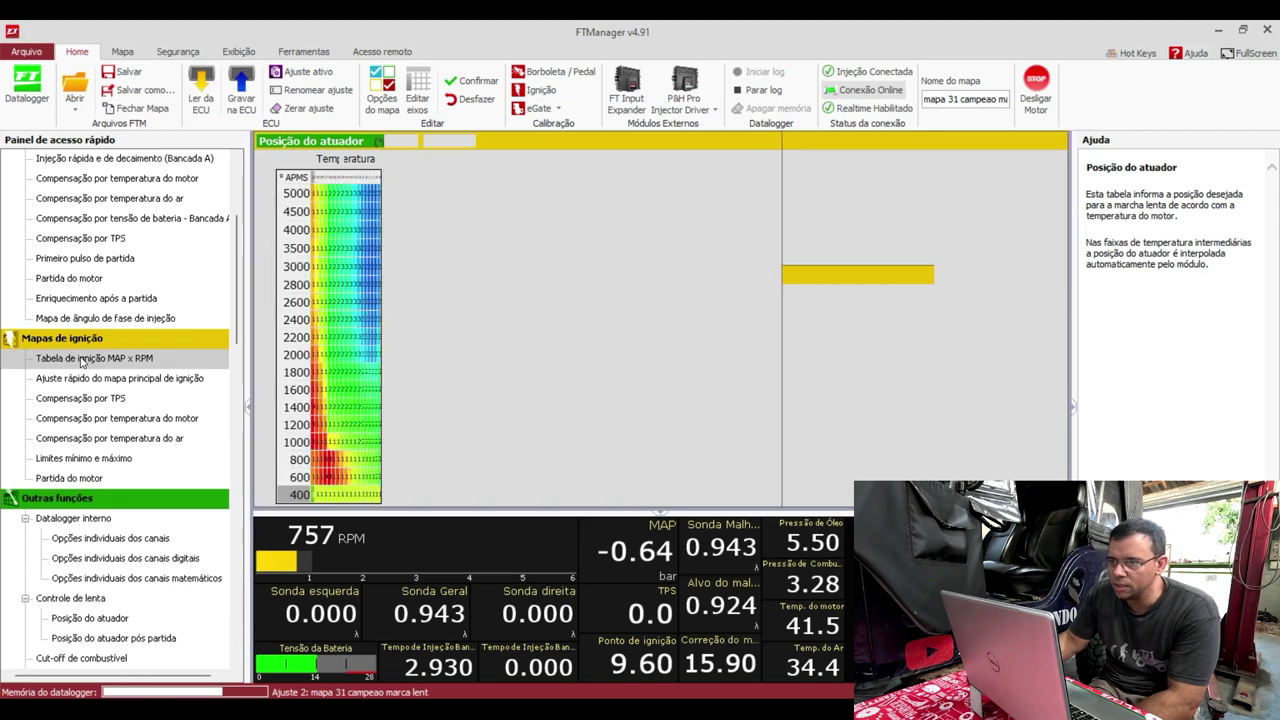
scroll(73, 508, "down", 2)
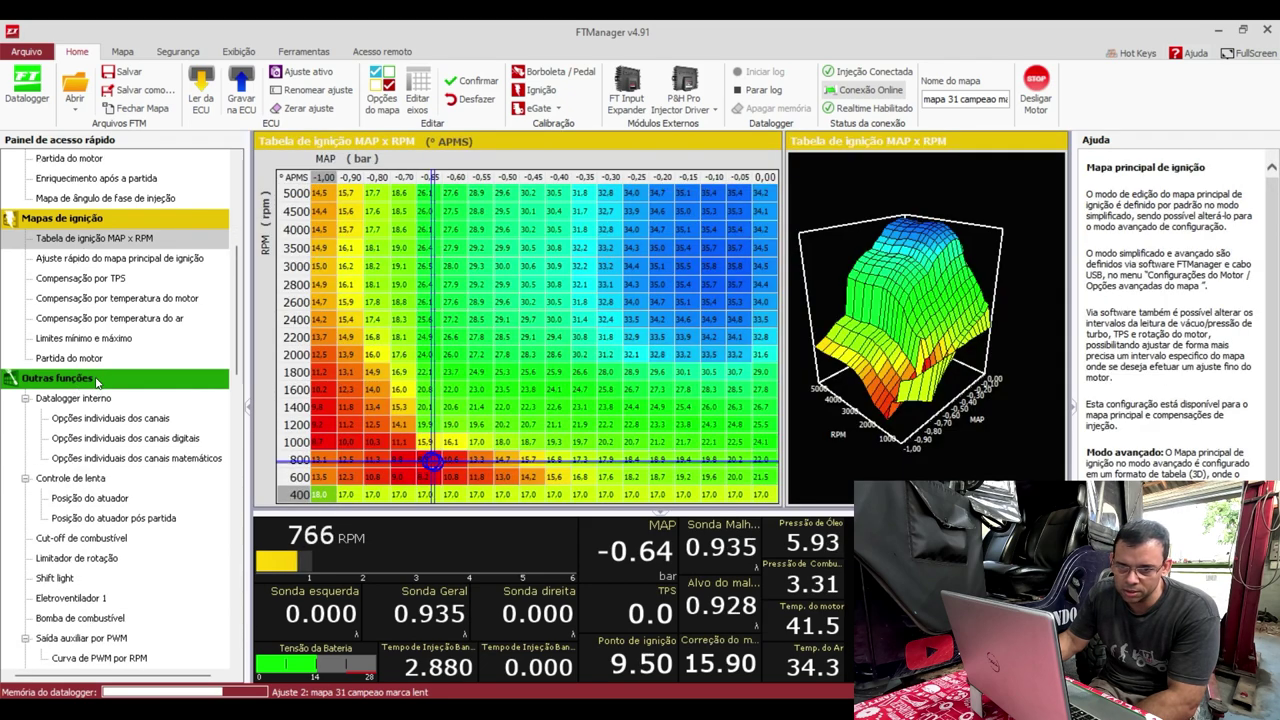
left_click(90, 479)
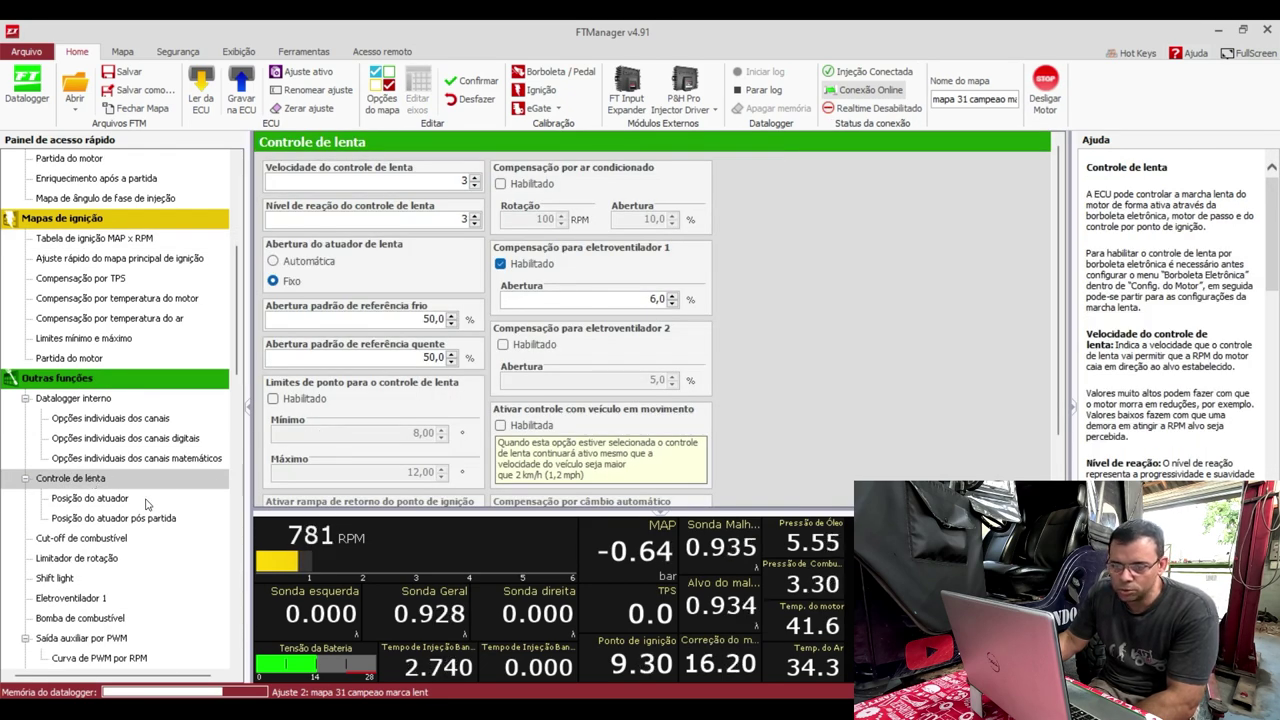
In the actuator position table, raise the 40 °C and 60 °C openings together to 36,1 and 30,2 %
left_click(101, 499)
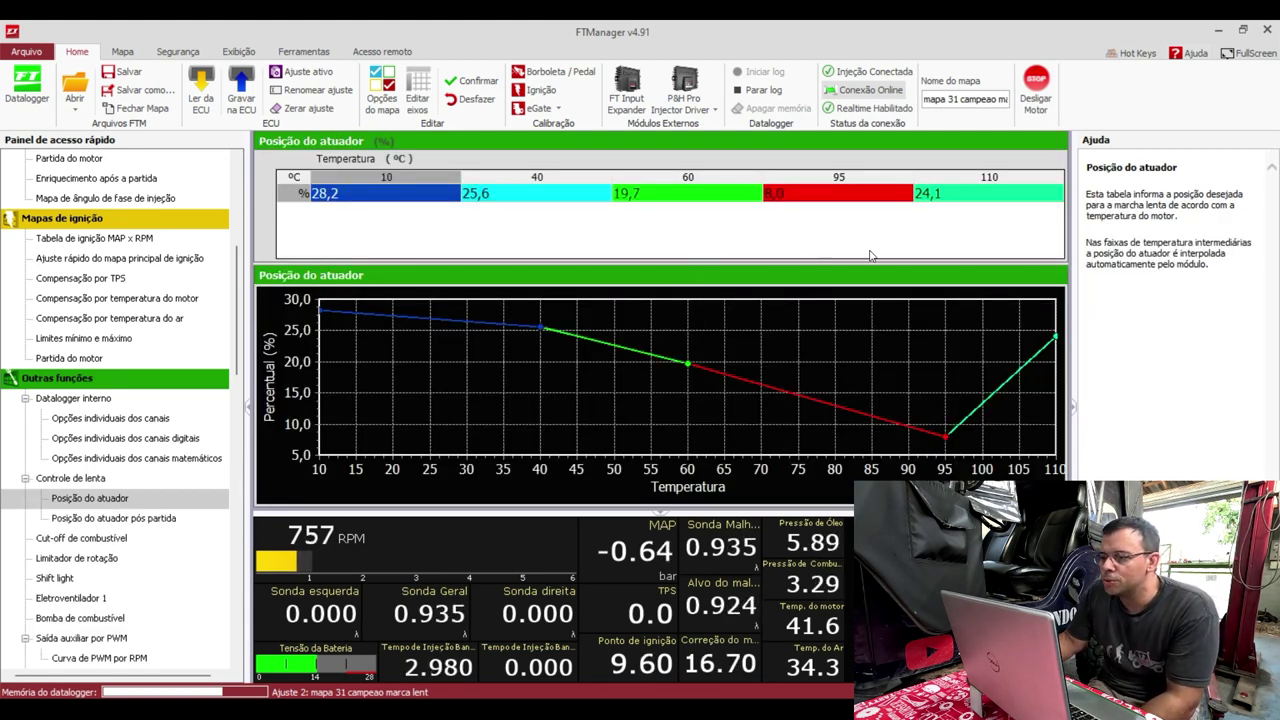
left_click(680, 197)
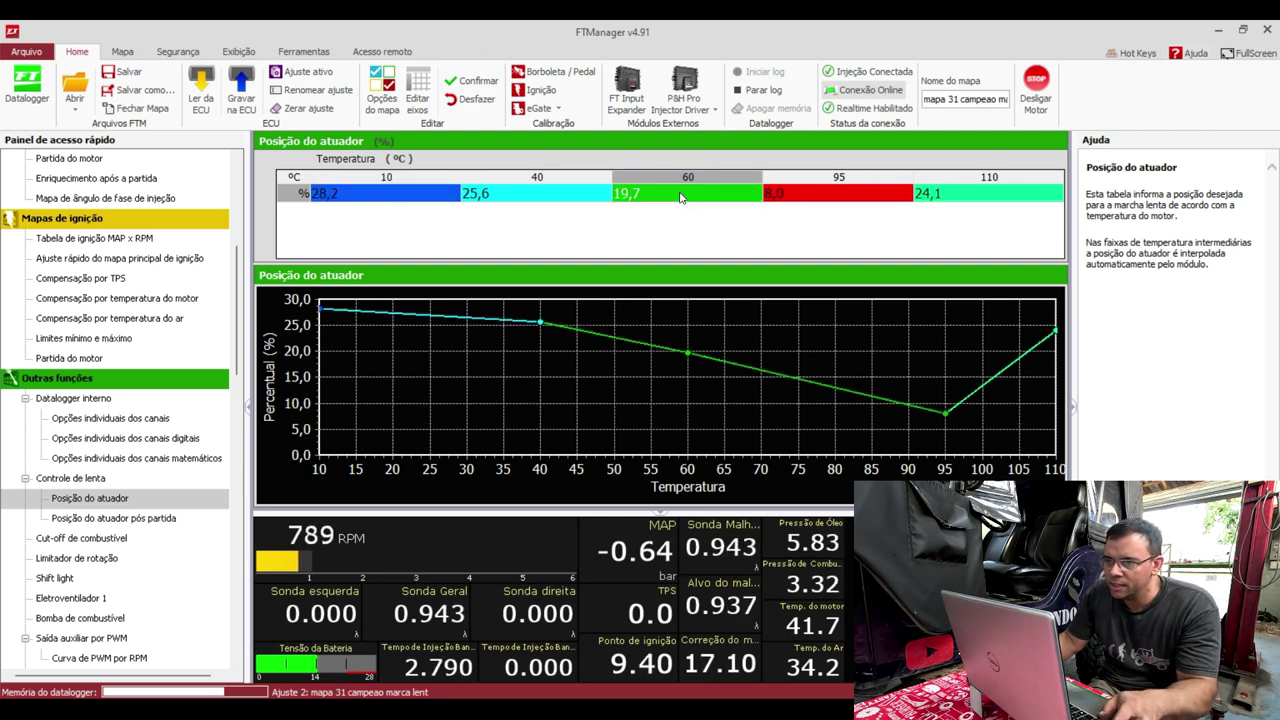
left_click(576, 196, "shift")
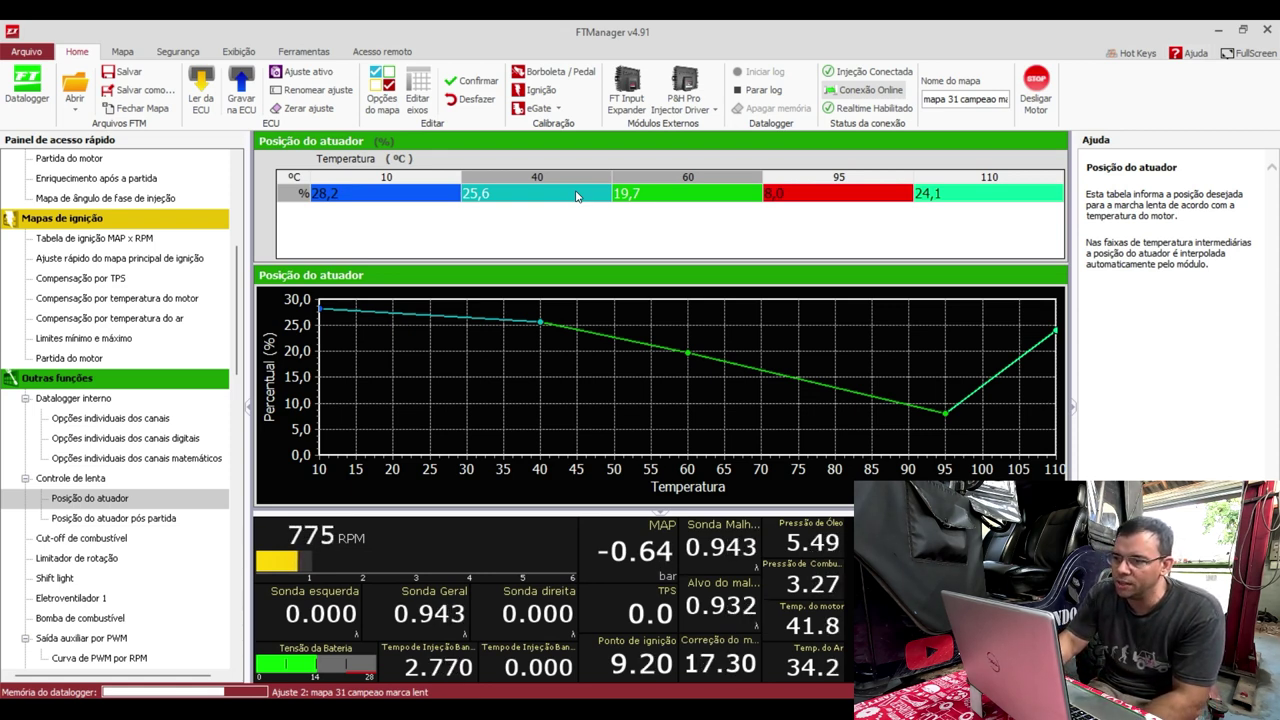
key("Page_Up")
key("Page_Up")
key("Page_Up")
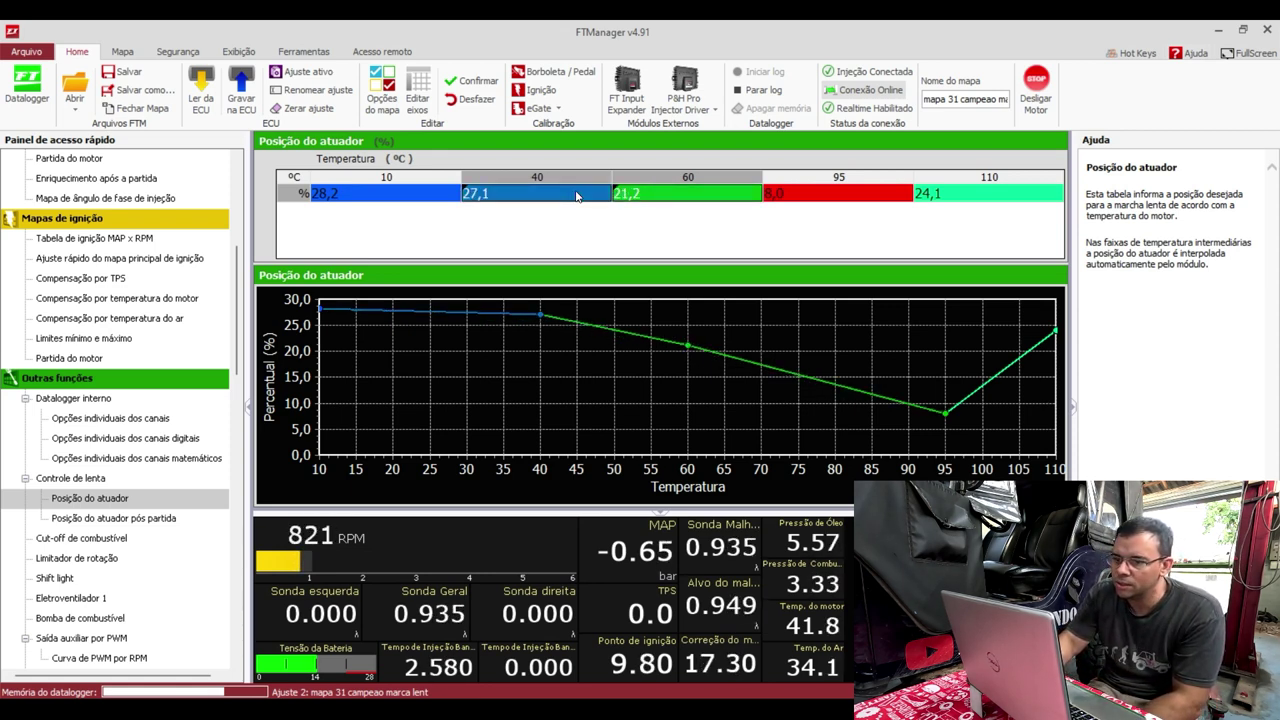
key("Page_Up")
key("Page_Up")
key("Page_Up")
key("Page_Up")
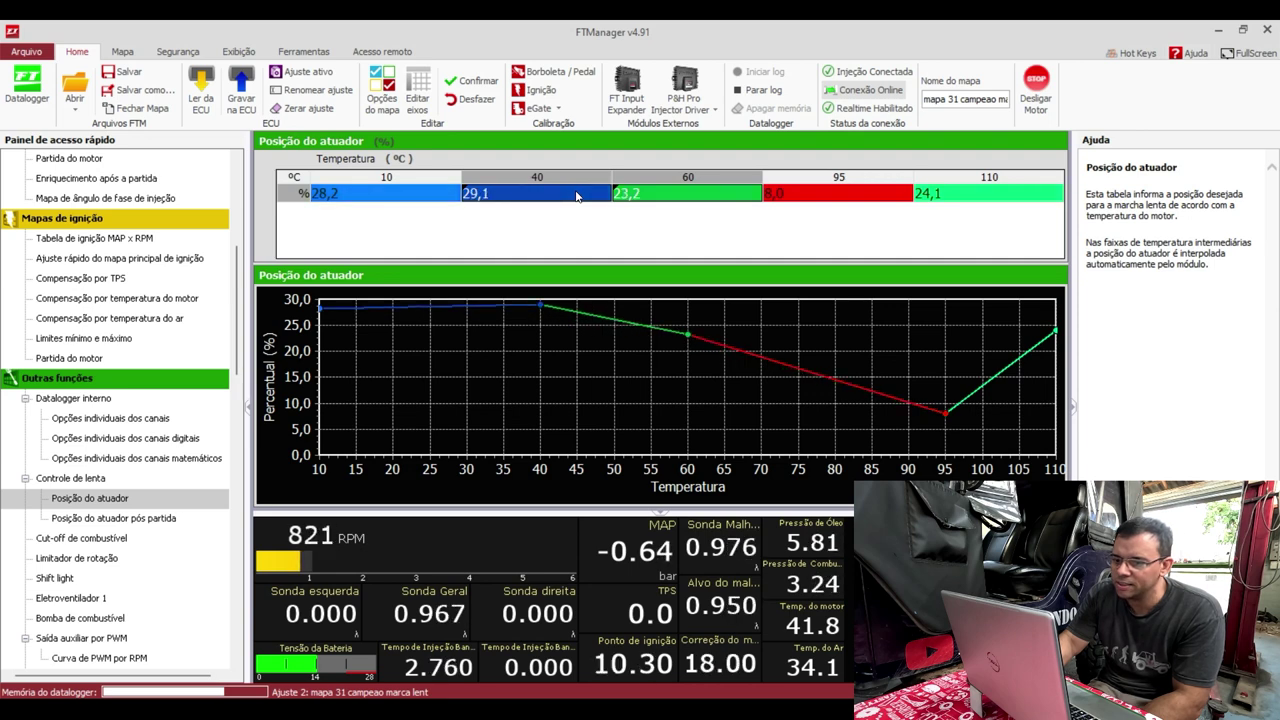
key("Page_Up")
key("Page_Up")
key("Page_Up")
key("Page_Up")
key("Page_Up")
key("Page_Up")
key("Page_Up")
key("Page_Up")
key("Page_Up")
key("Page_Up")
key("Page_Up")
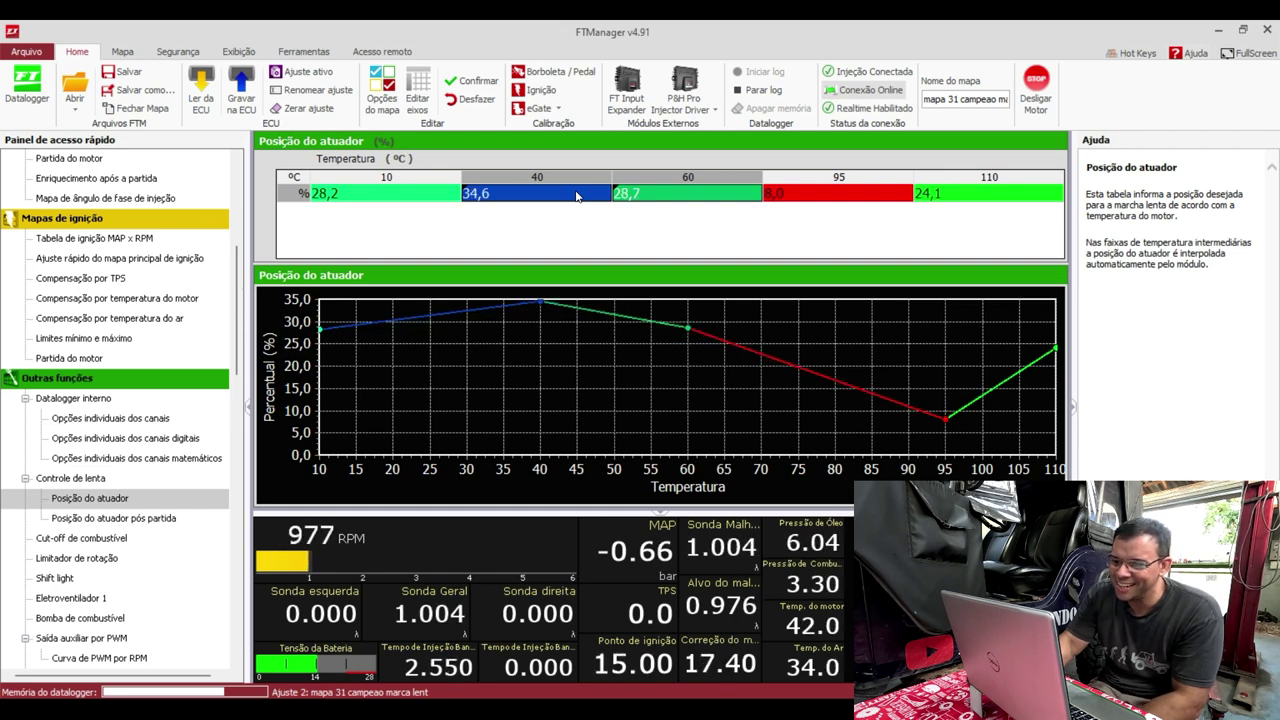
key("Page_Up")
key("Page_Up")
key("Page_Up")
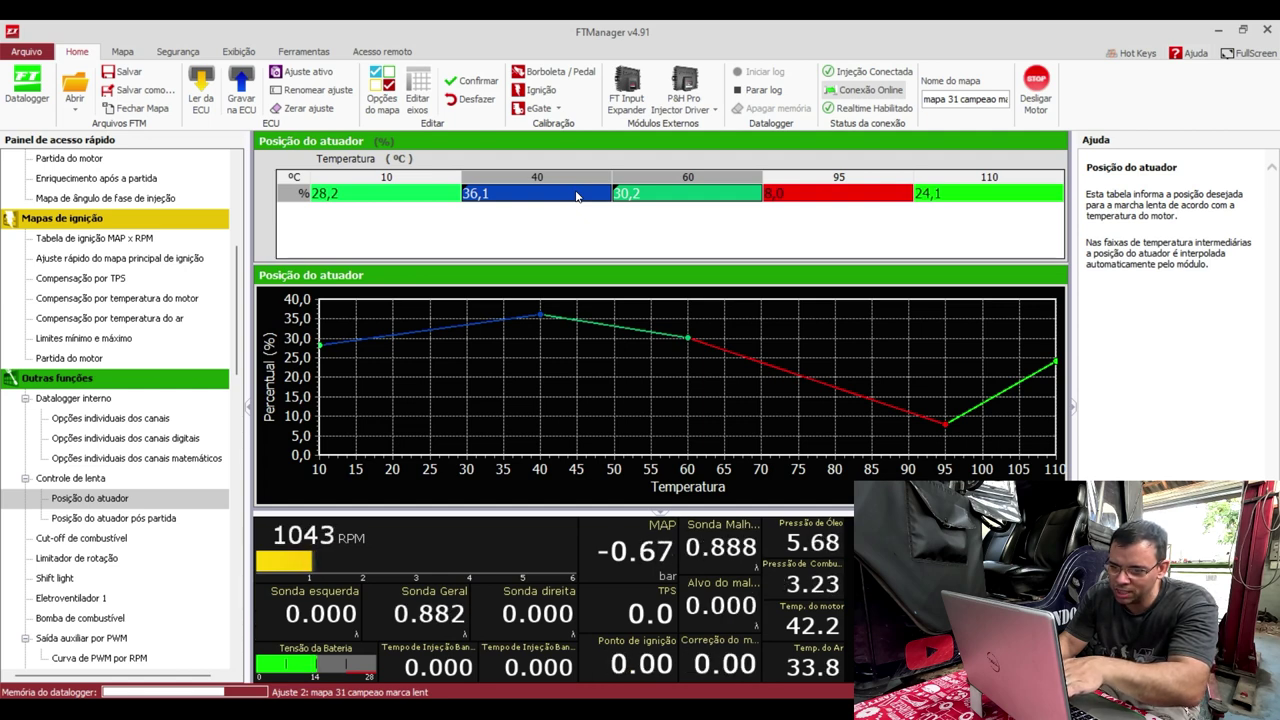
Lower the selected 40 °C and 60 °C actuator openings together to 23,1 and 17,2 %
key("minus")
key("minus")
key("minus")
key("minus")
key("minus")
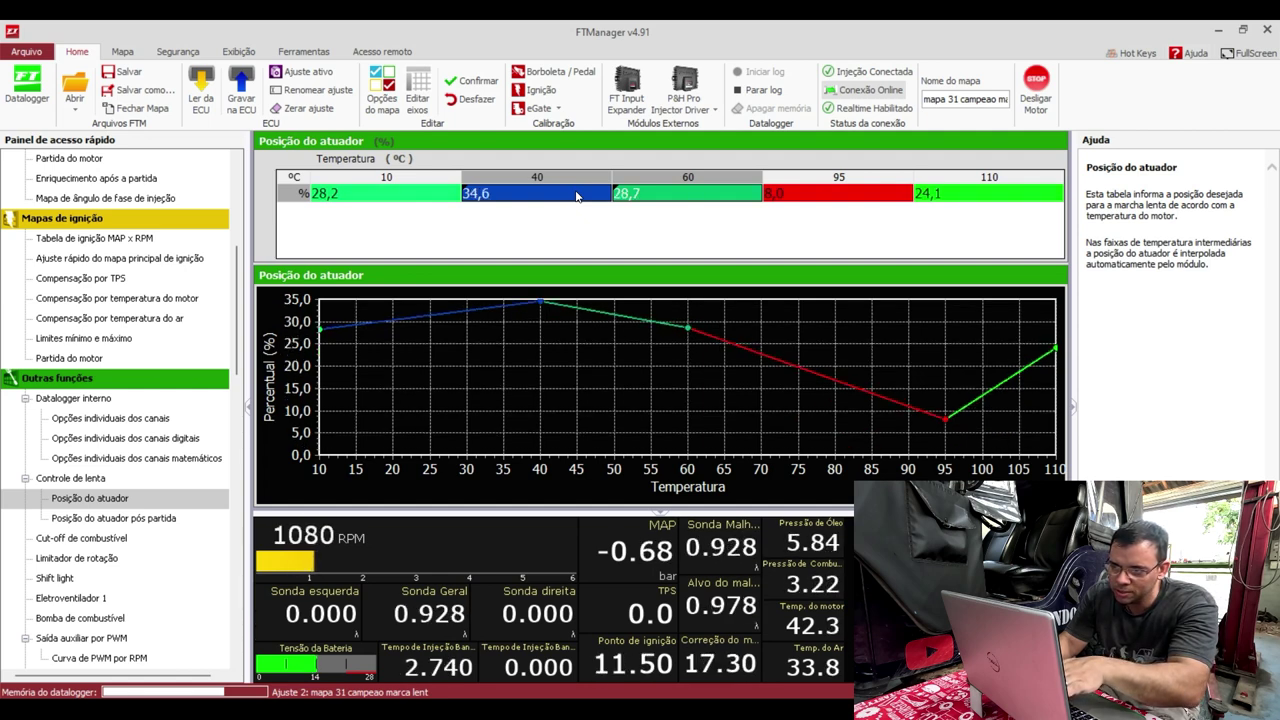
key("minus")
key("minus")
key("minus")
key("minus")
key("minus")
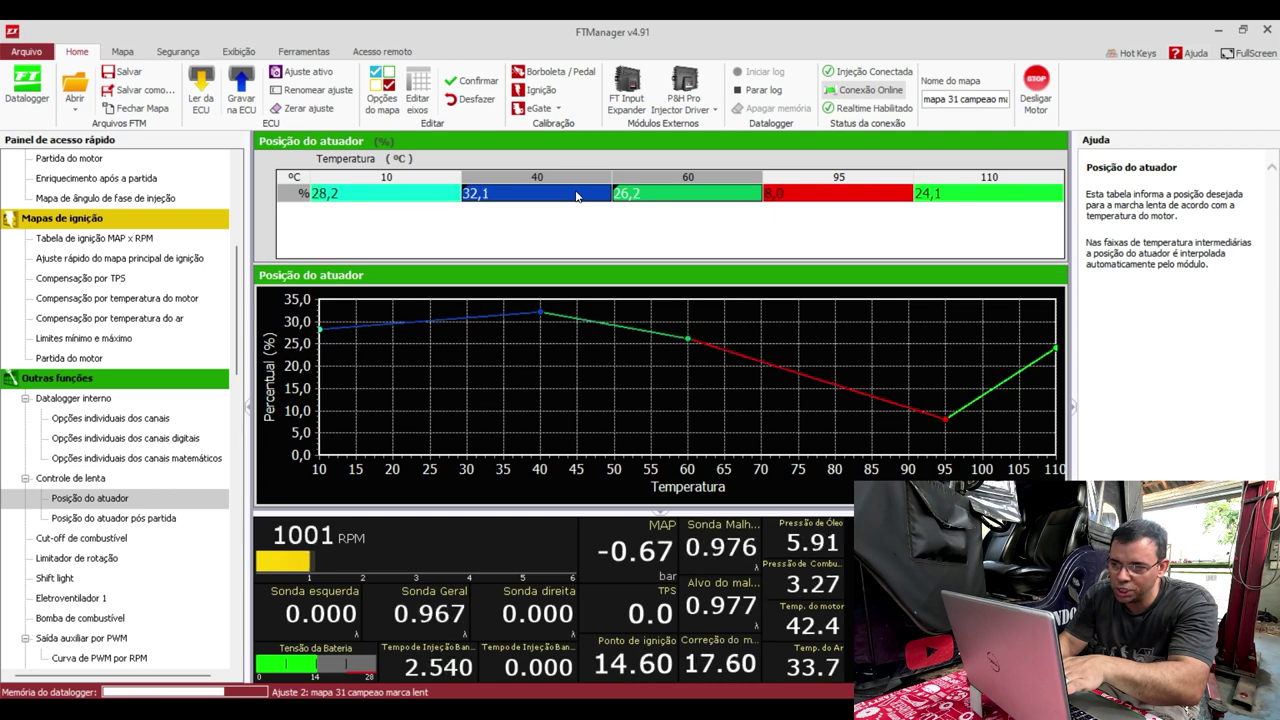
key("minus")
key("minus")
key("minus")
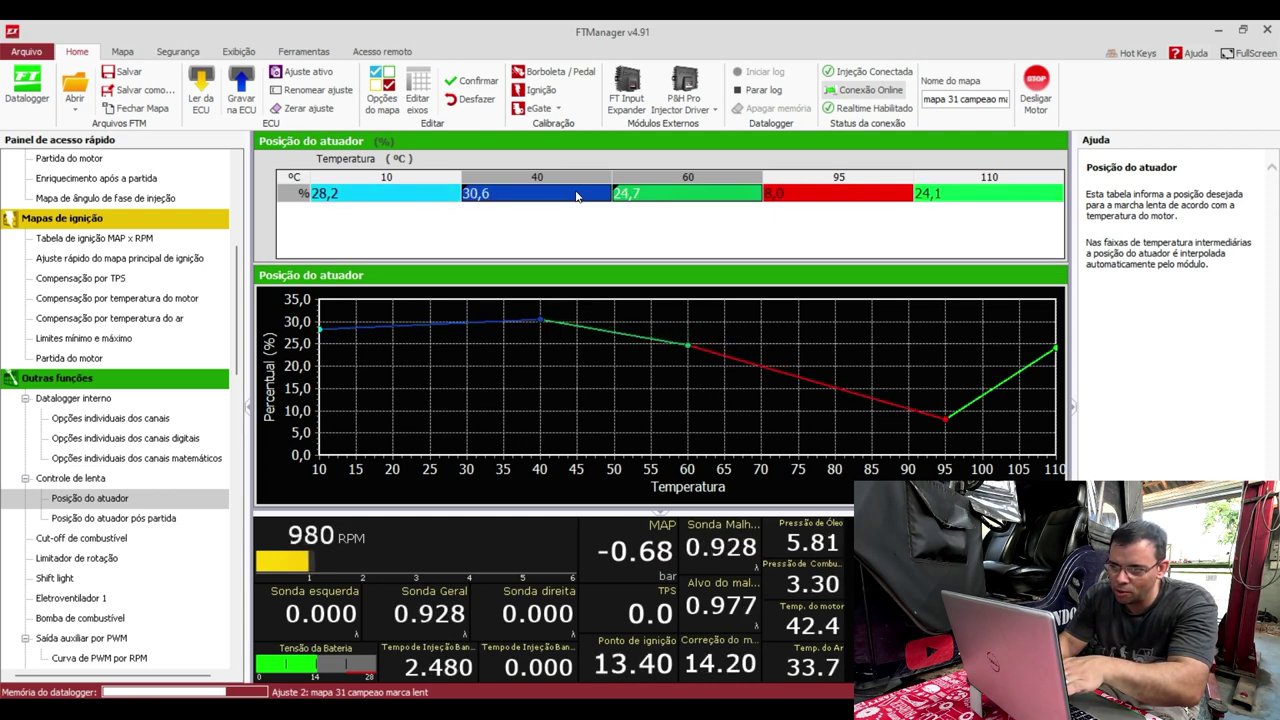
key("minus")
key("minus")
key("minus")
key("minus")
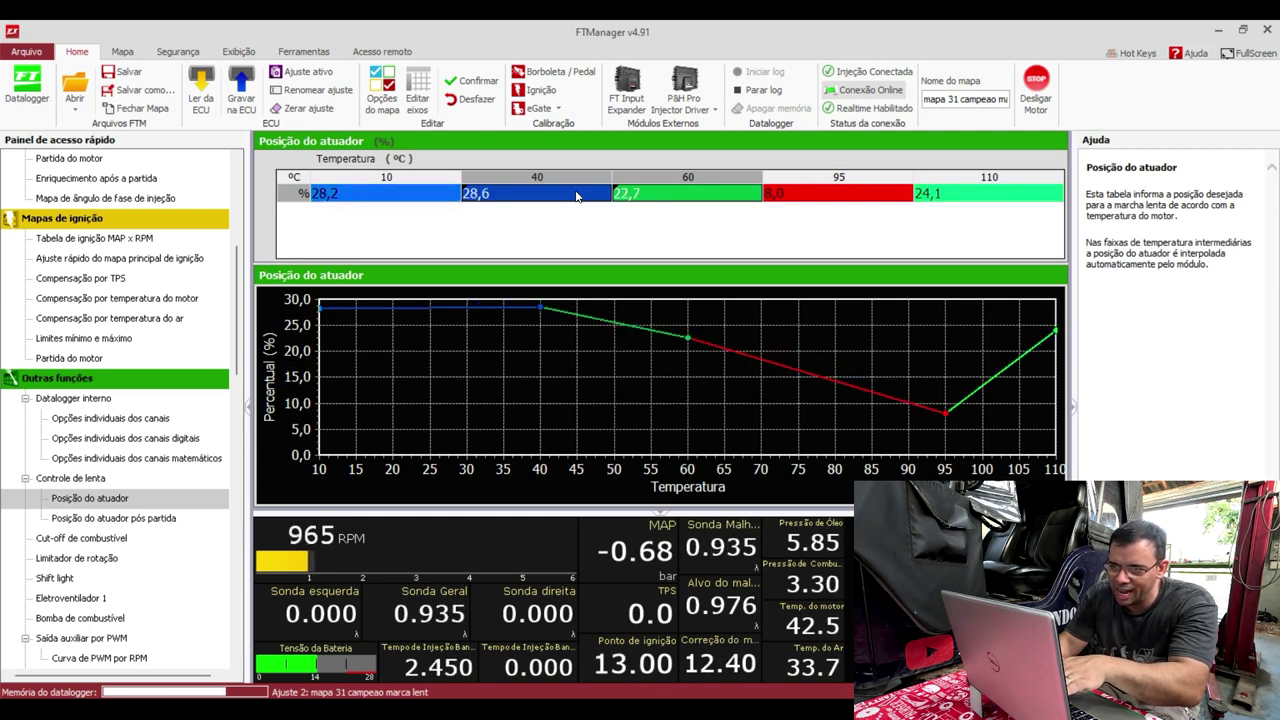
key("minus")
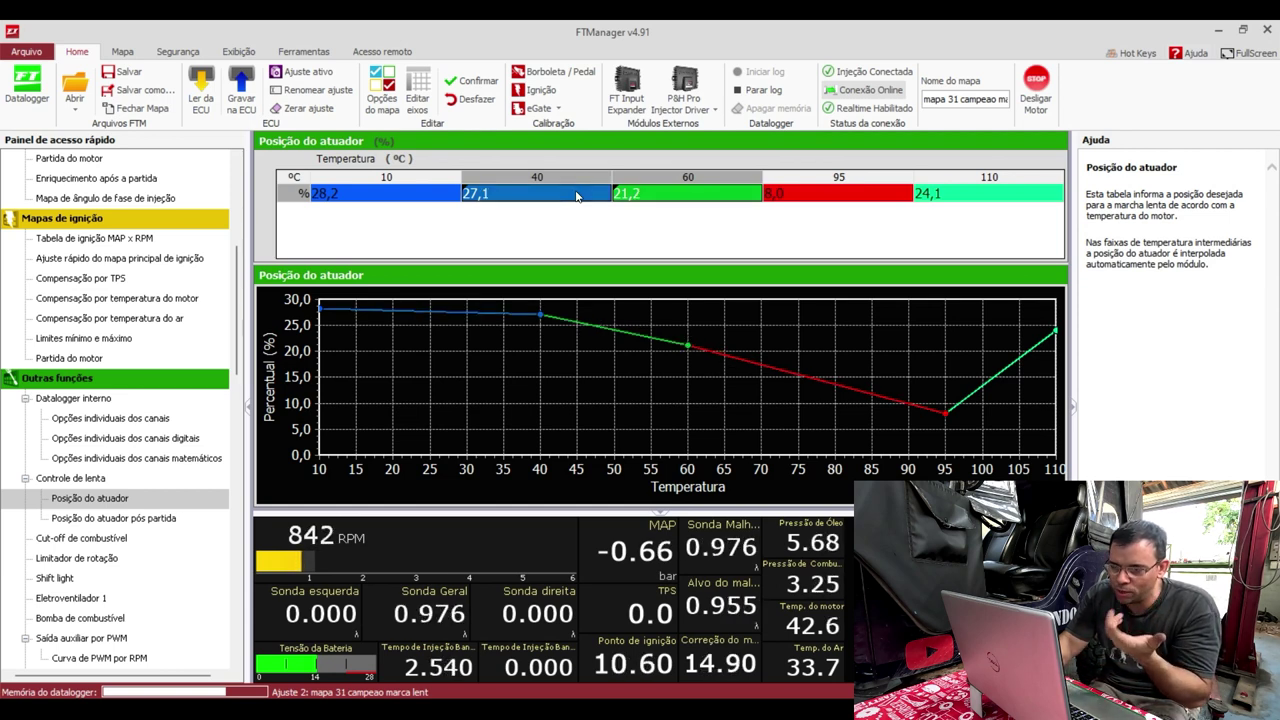
key("minus")
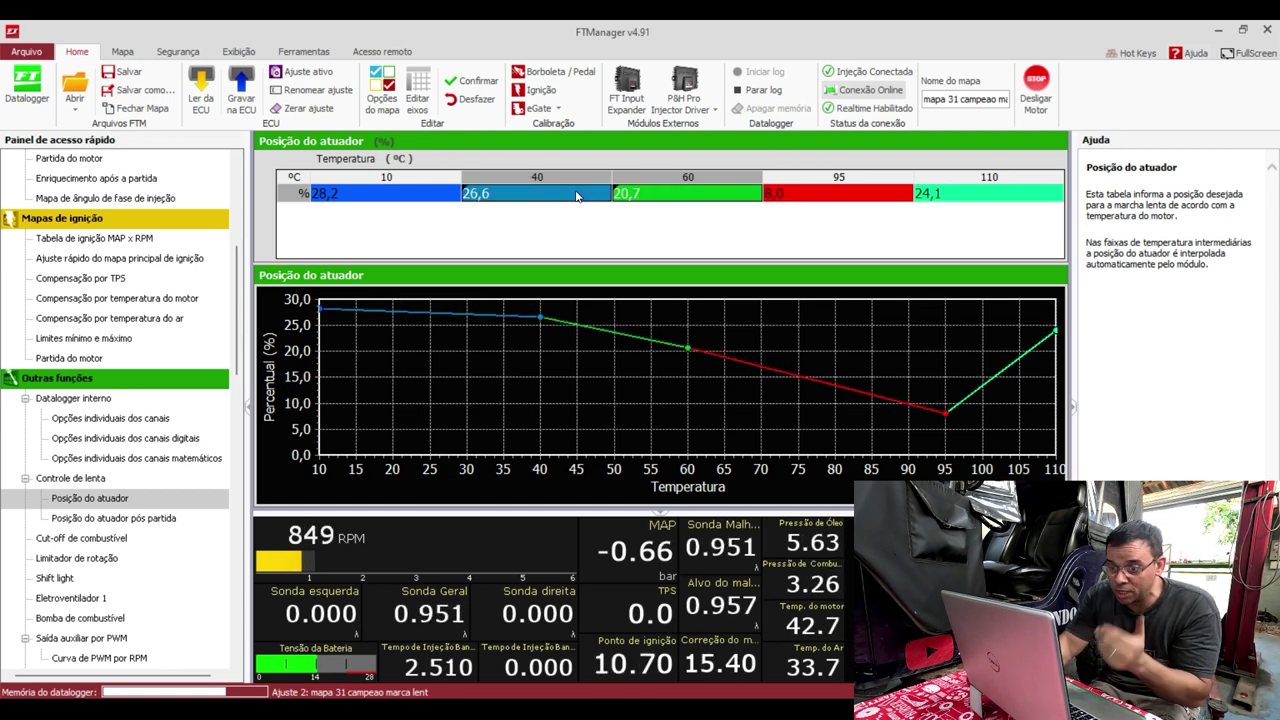
key("minus")
key("minus")
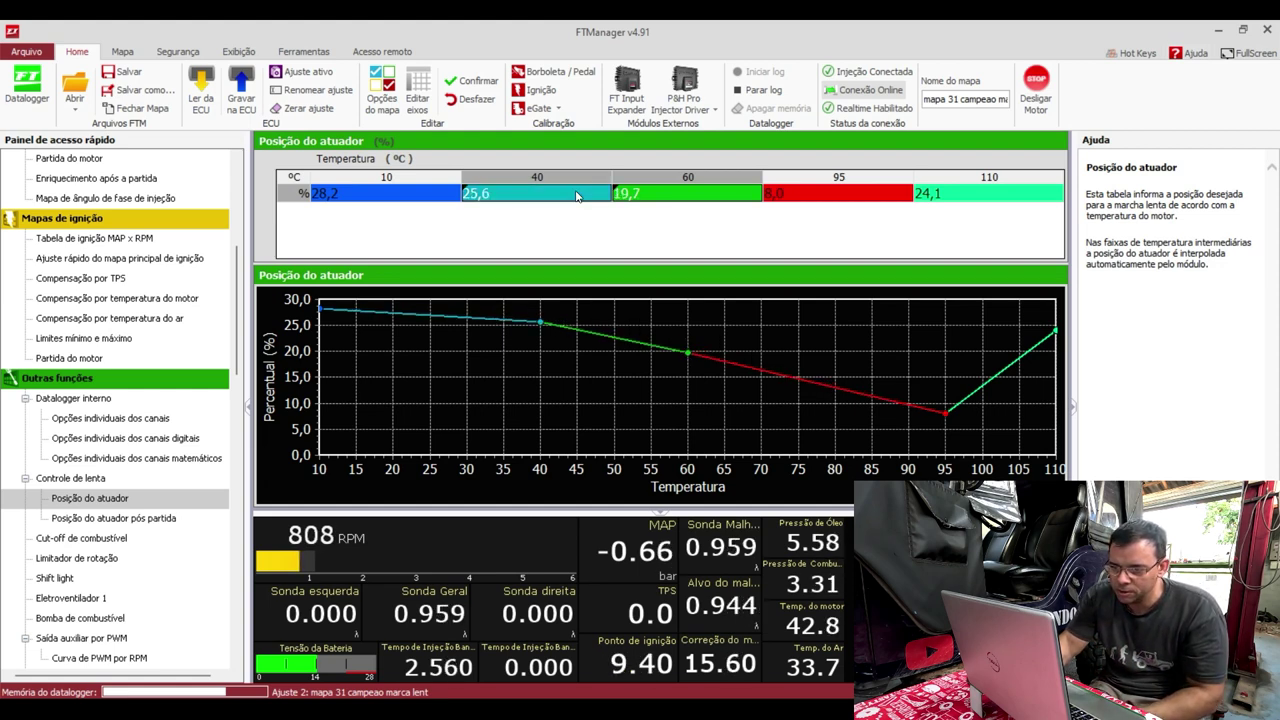
key("minus")
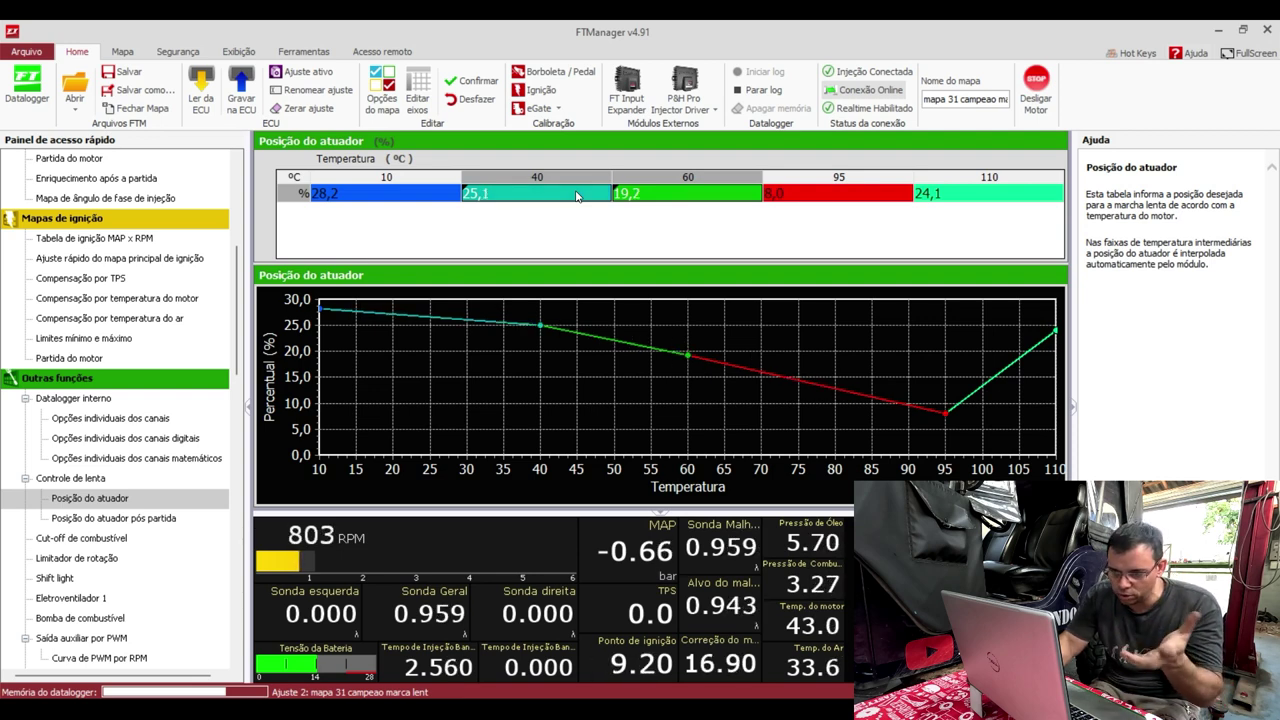
key("minus")
key("minus")
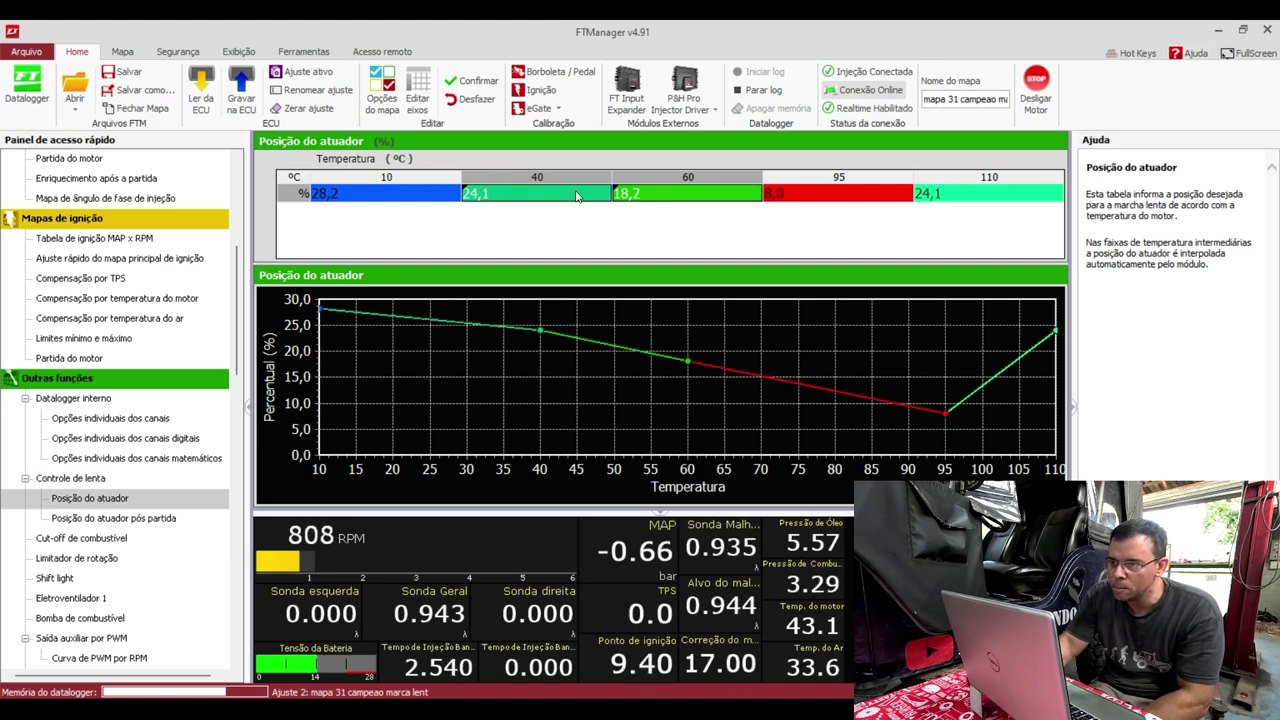
key("minus")
key("minus")
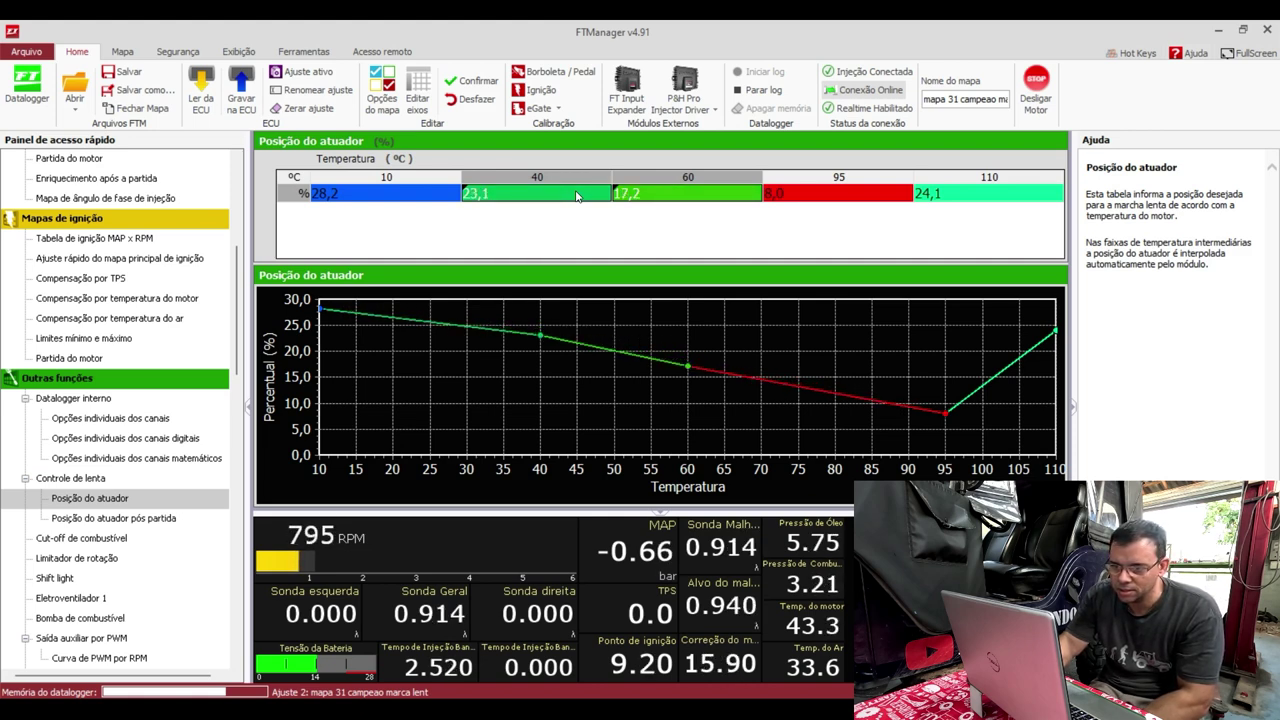
Set the 40 °C and 60 °C actuator openings to 25,1 and 19,2 % and confirm the change
key("plus")
key("plus")
key("plus")
key("plus")
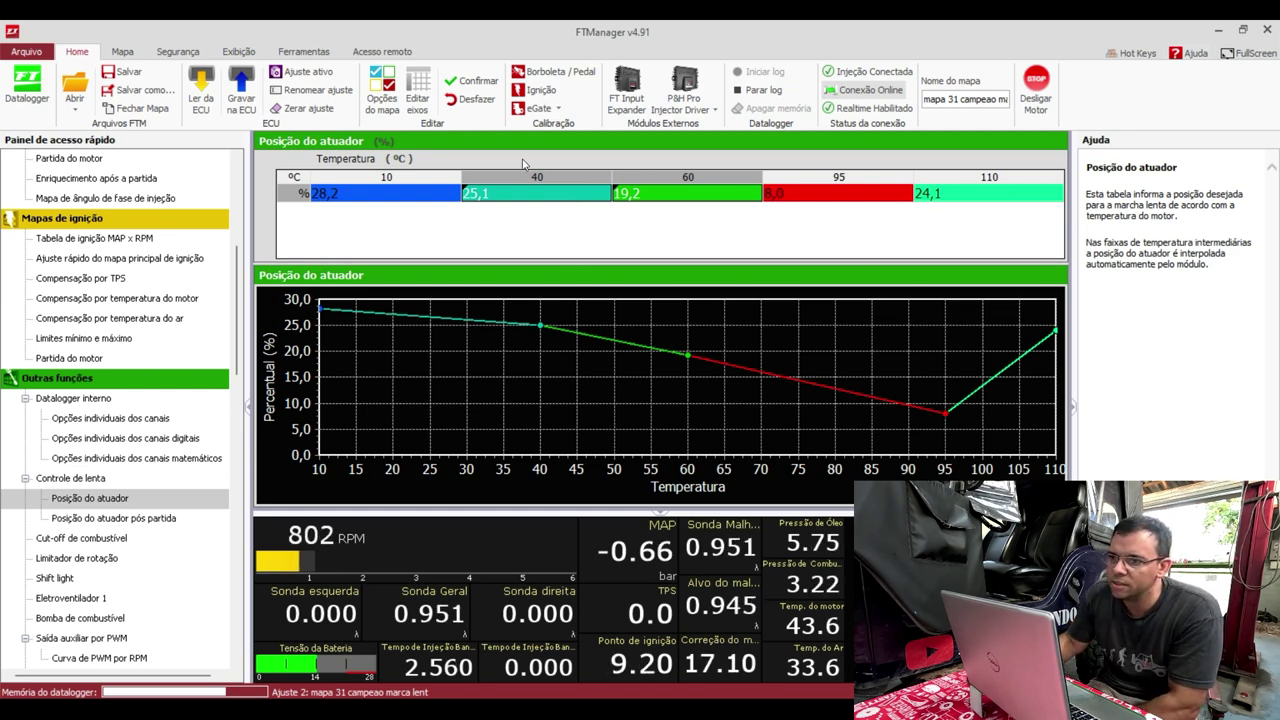
left_click(473, 82)
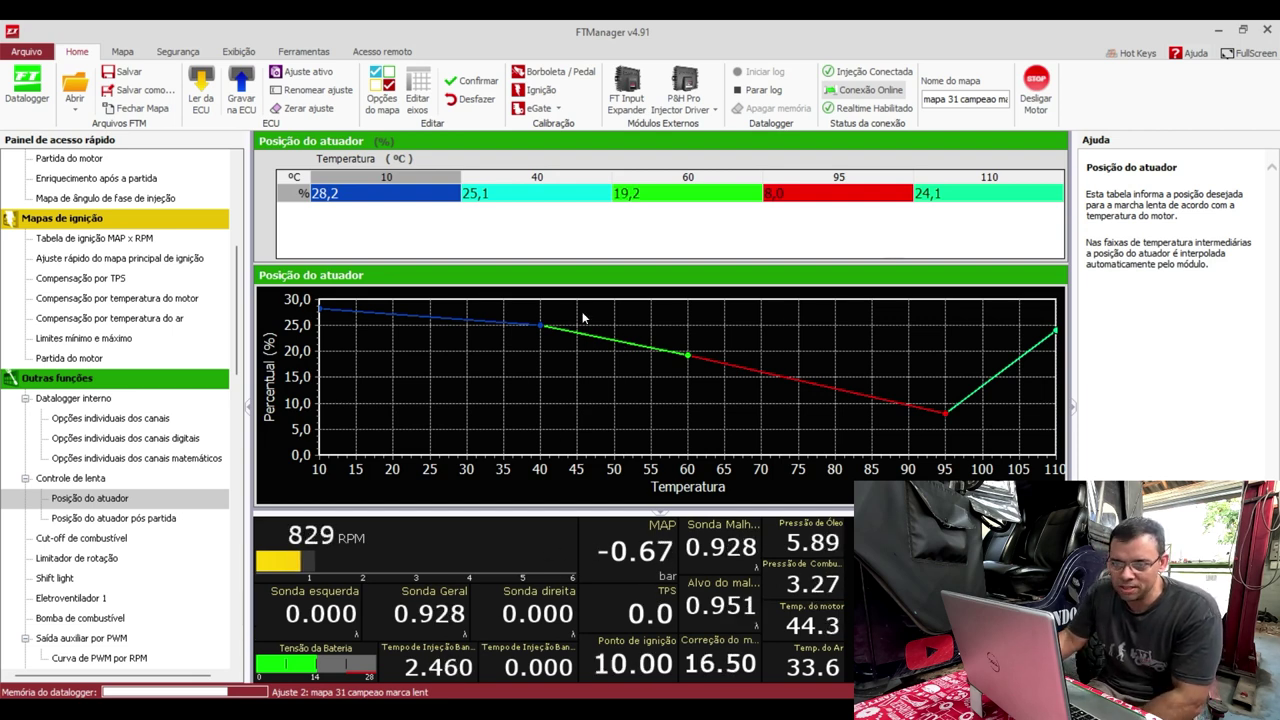
Examine the auxiliary PWM output settings (Saída auxiliar por PWM) and browse the engine configuration entries
scroll(183, 468, "down", 3)
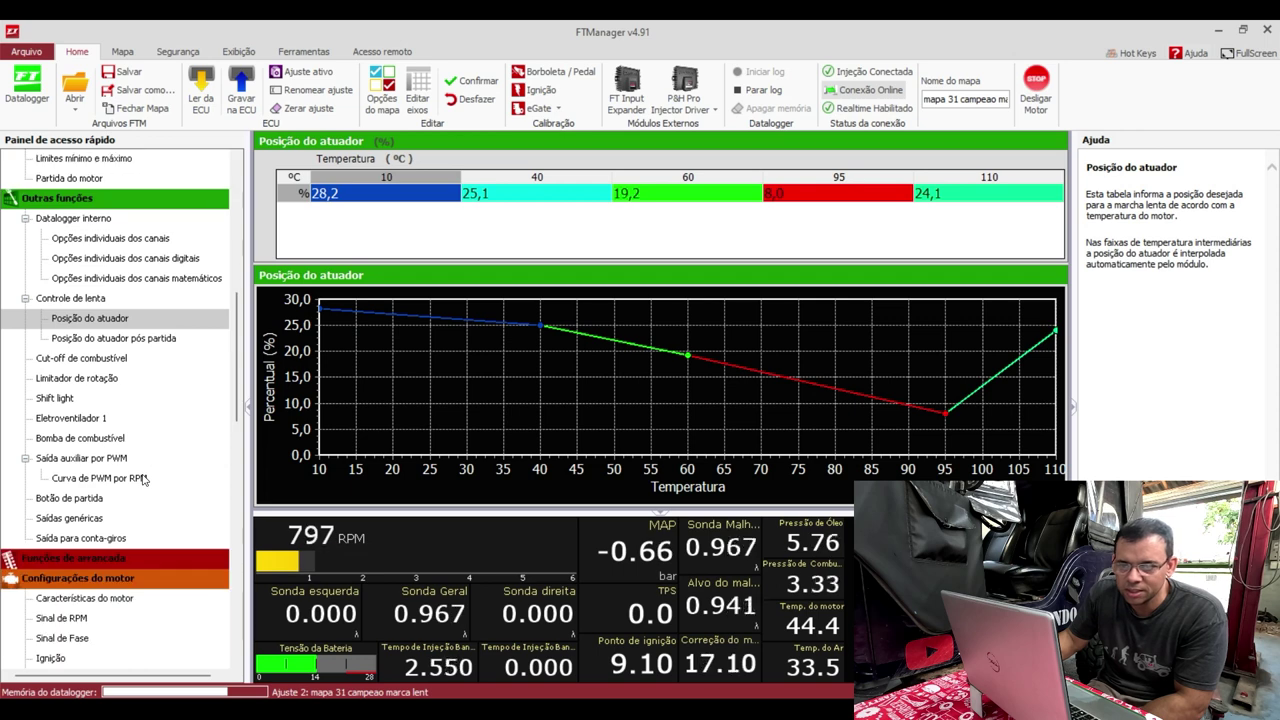
left_click(85, 461)
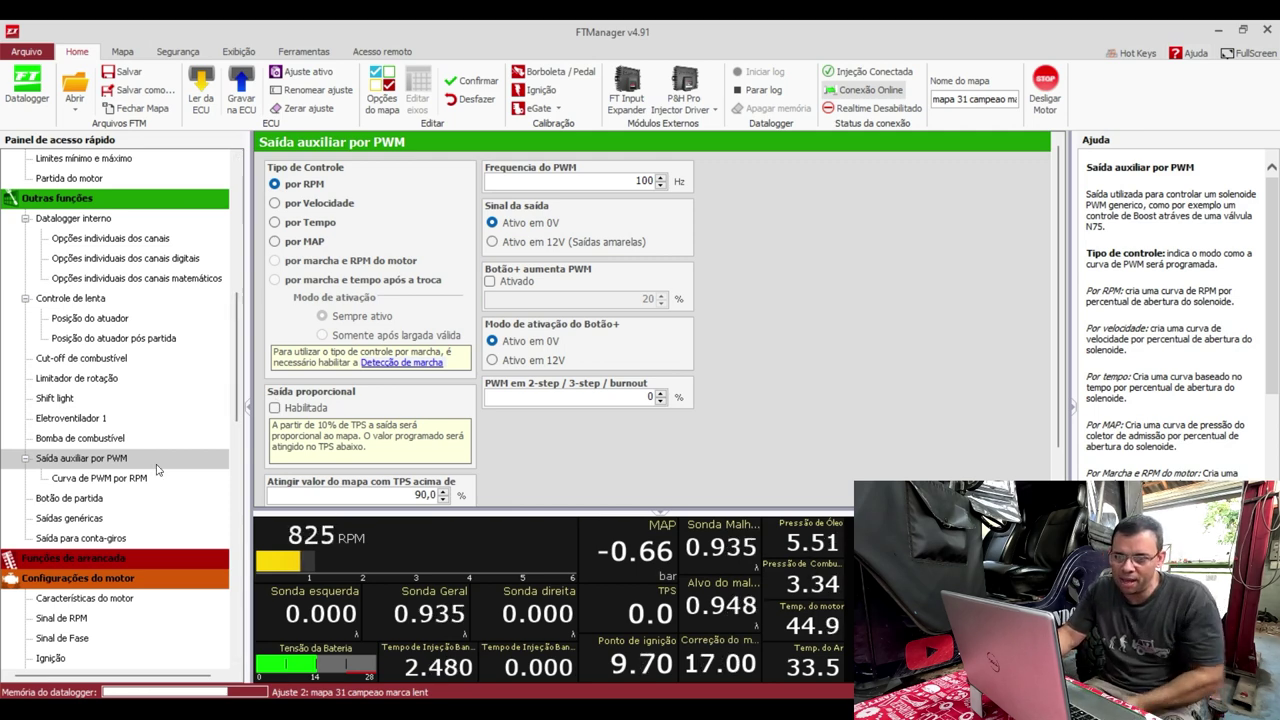
scroll(120, 377, "up", 3)
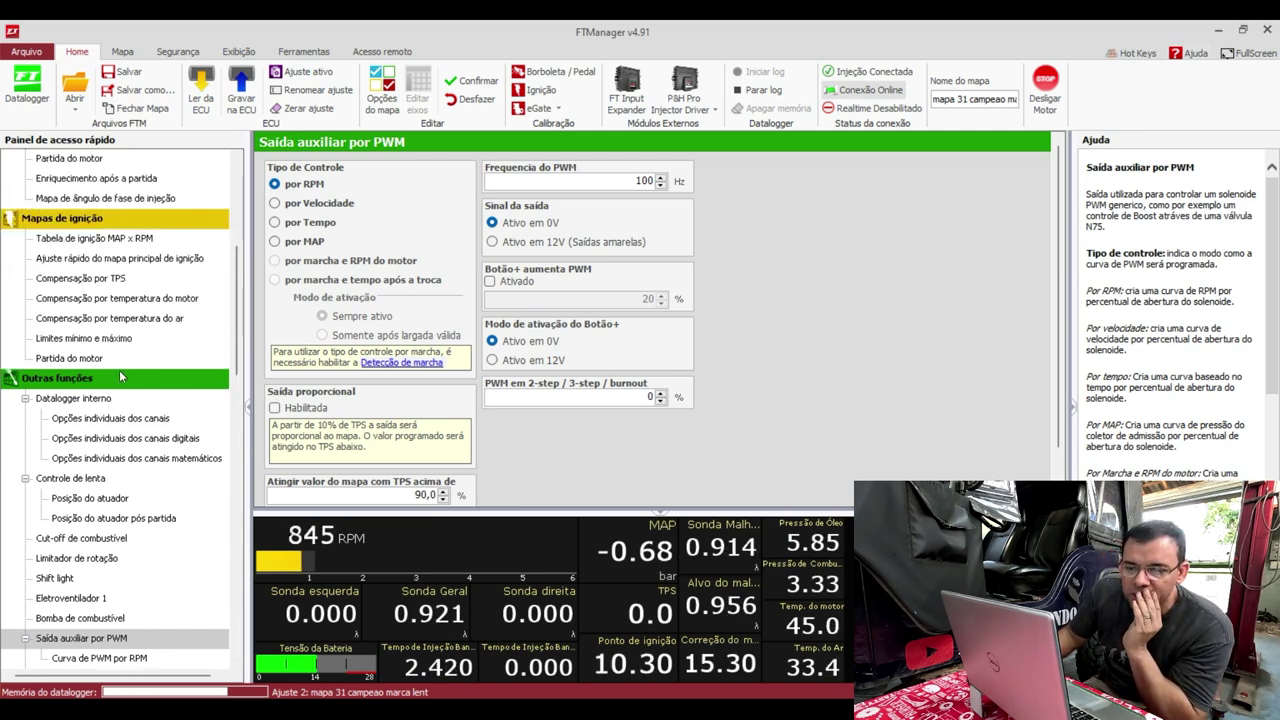
scroll(135, 430, "down", 7)
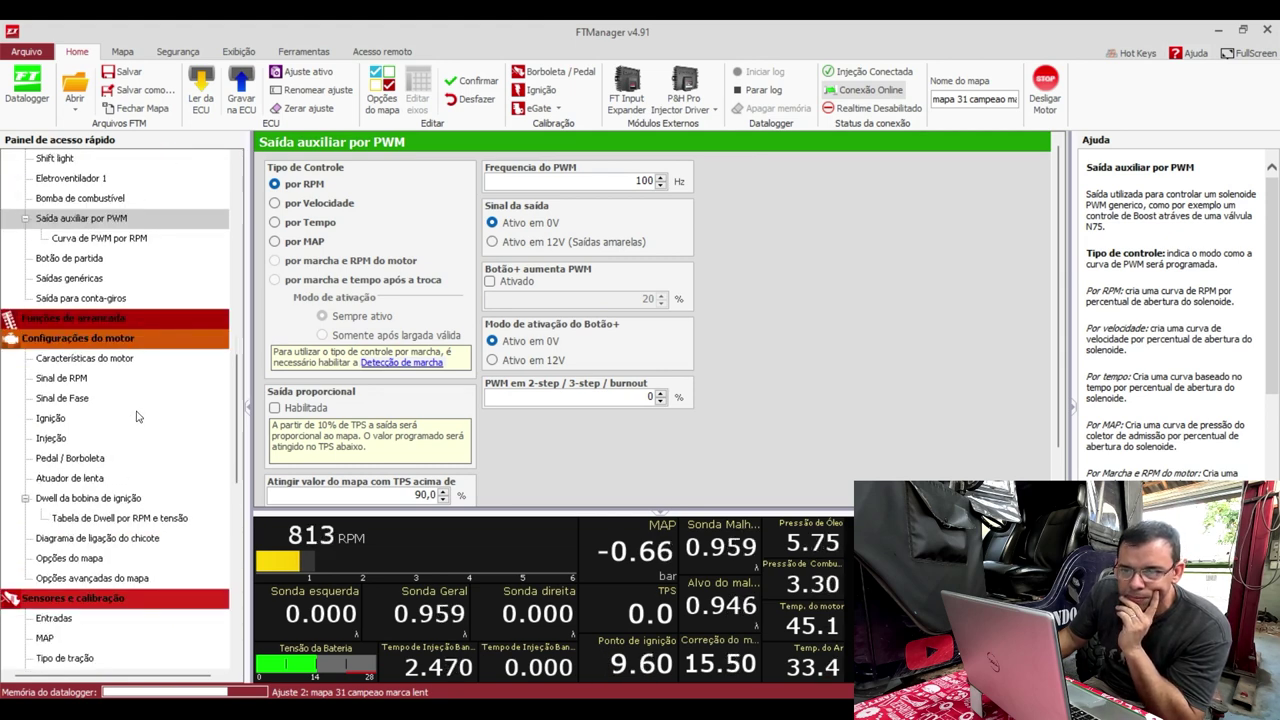
Return to the idle control's actuator position table and lower the 60 °C opening to 16,7 %
left_click(88, 360)
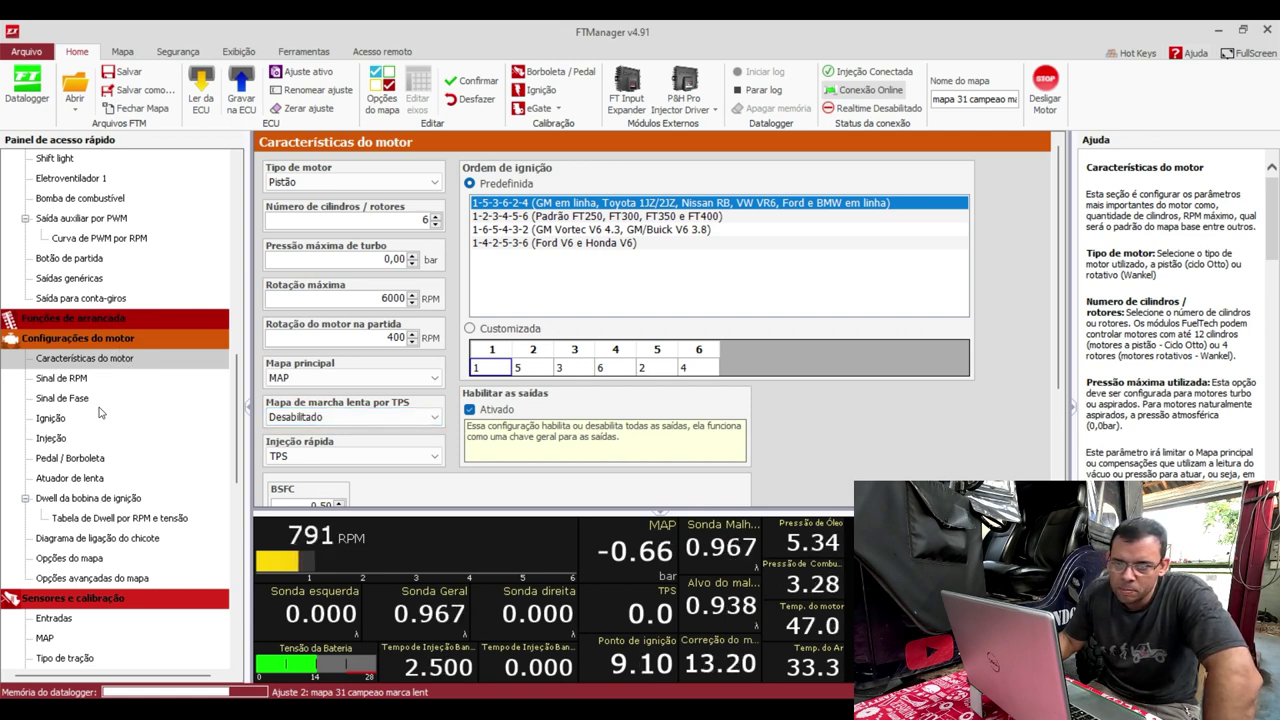
scroll(104, 418, "up", 3)
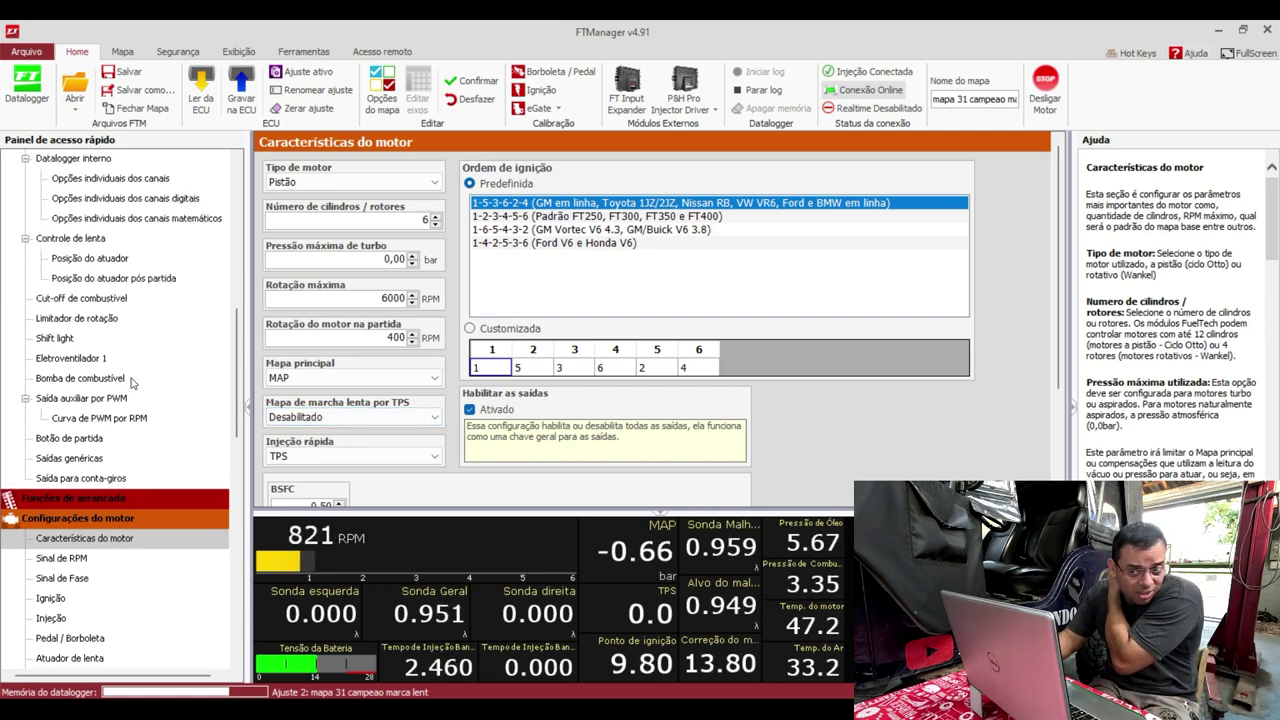
scroll(130, 383, "up", 2)
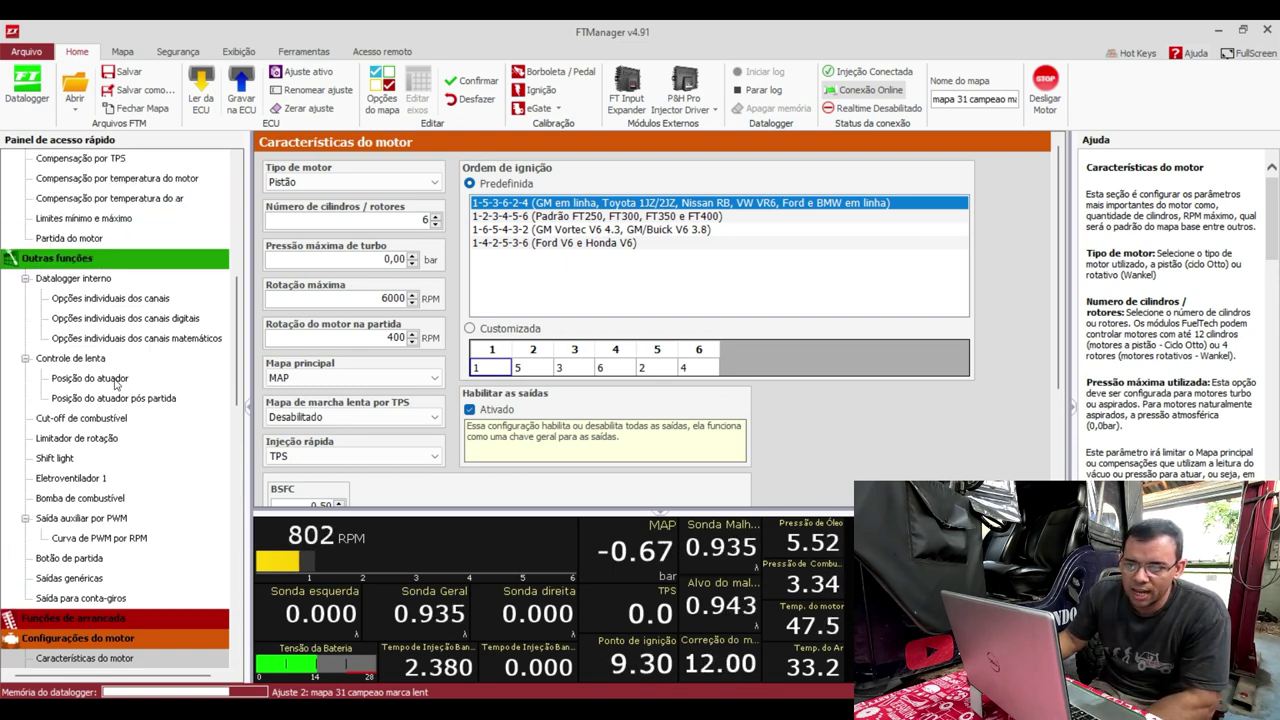
left_click(112, 381)
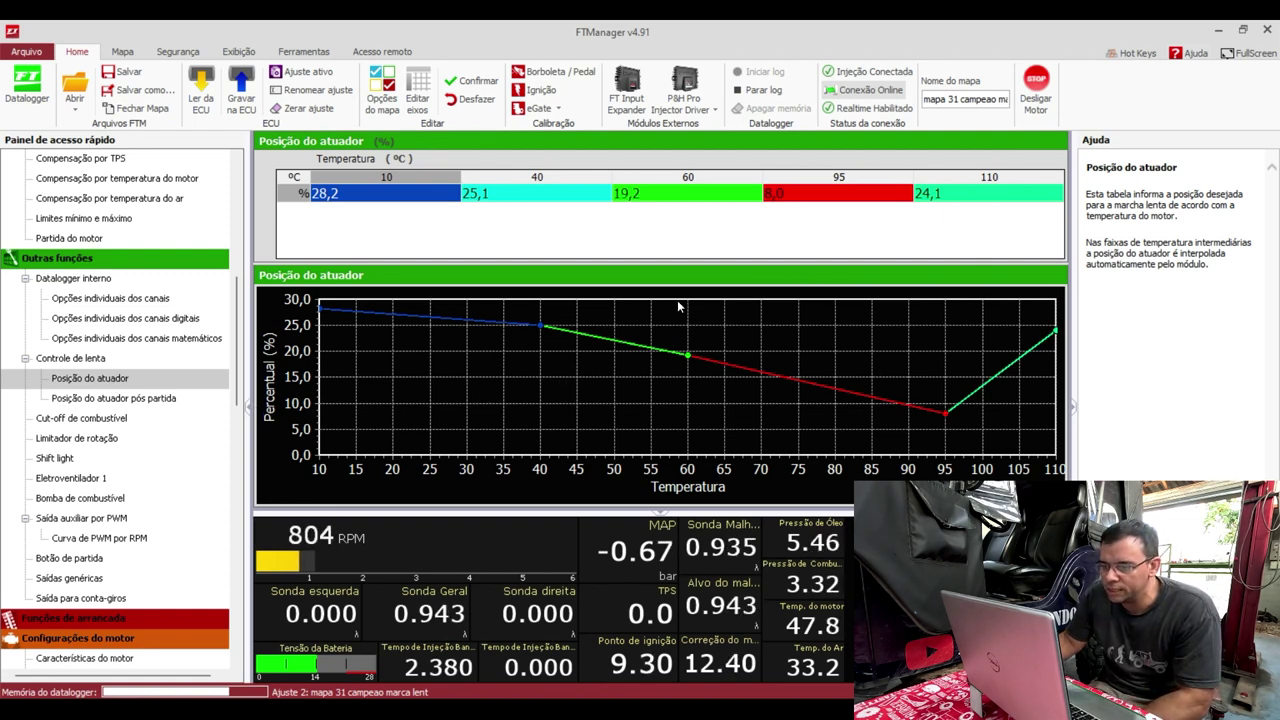
left_click(696, 196)
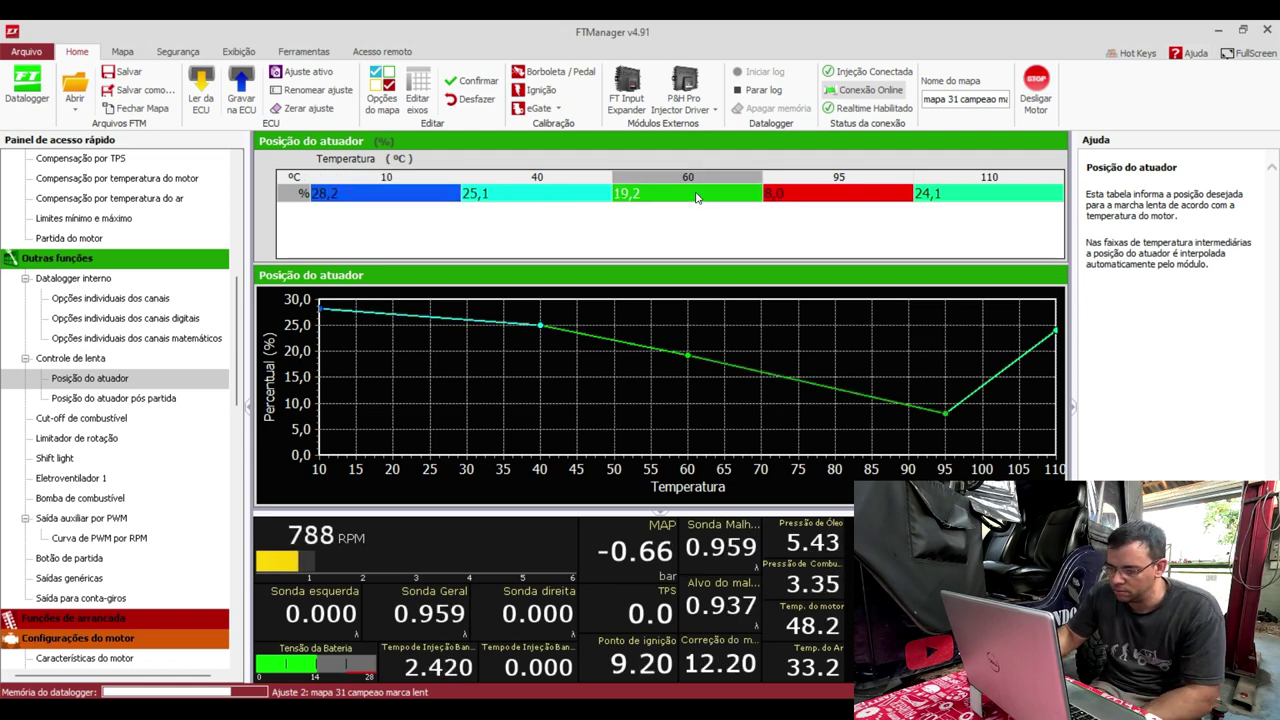
key("minus")
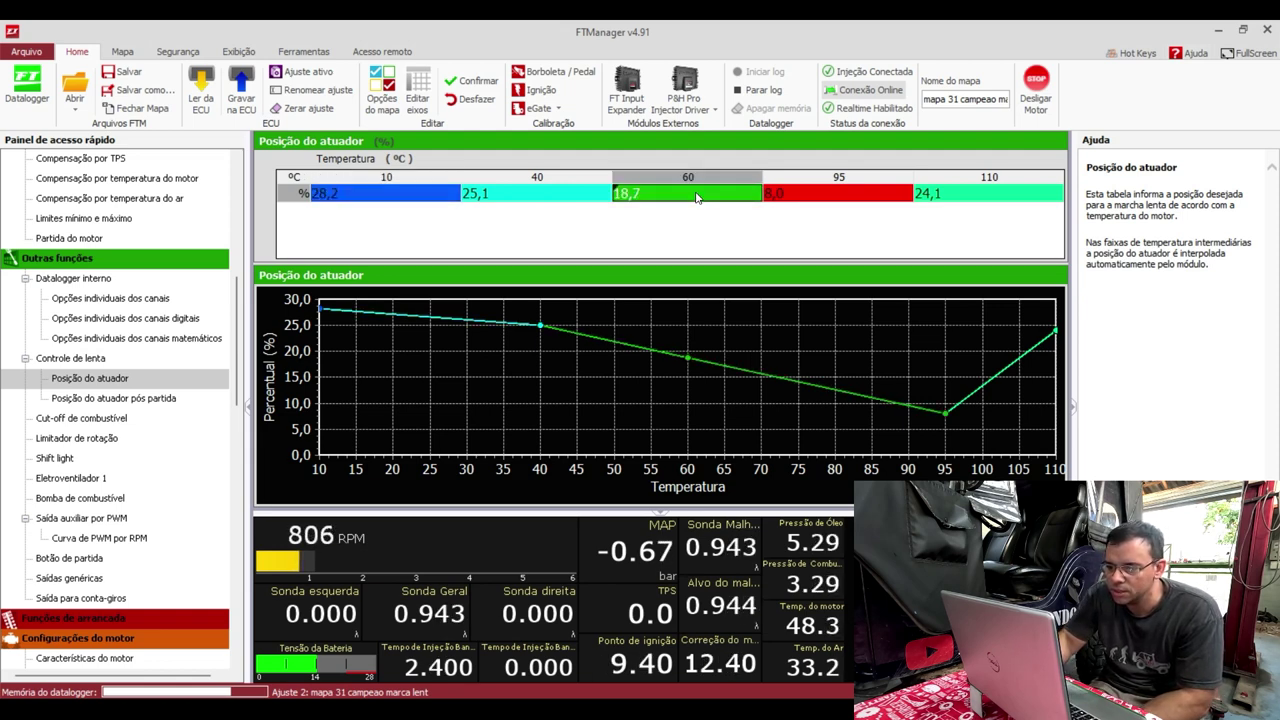
key("minus")
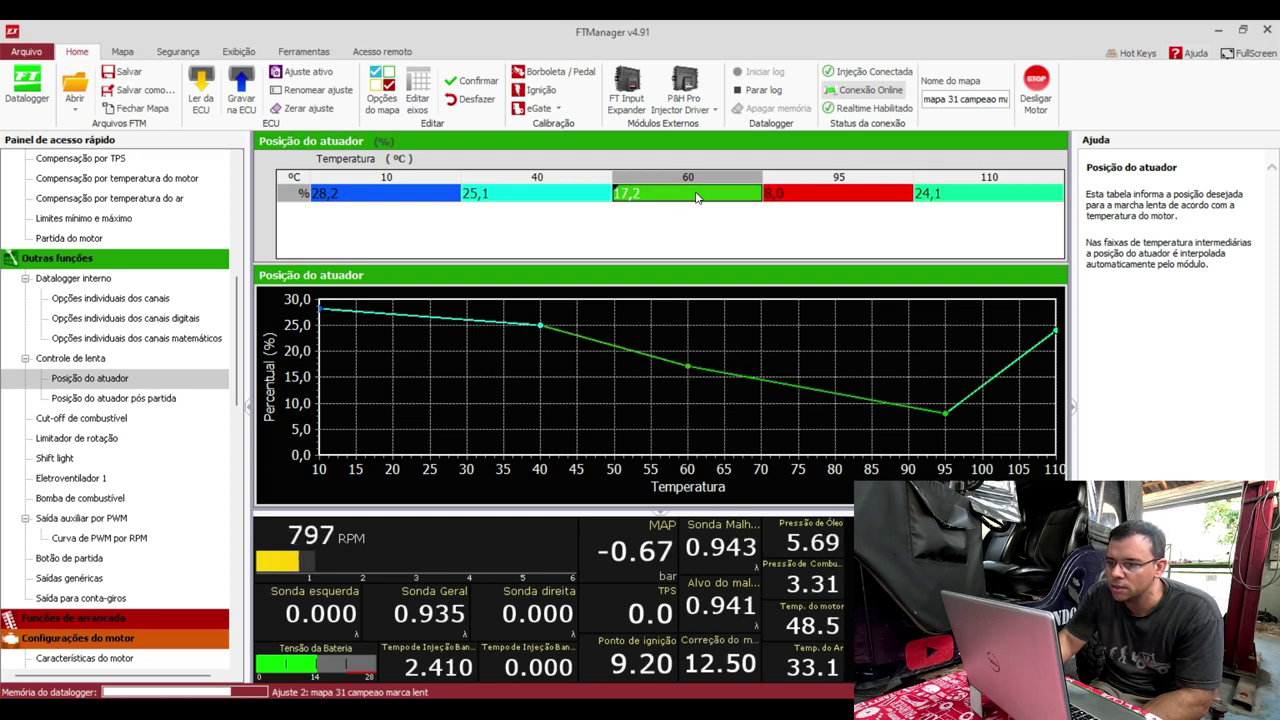
key("minus")
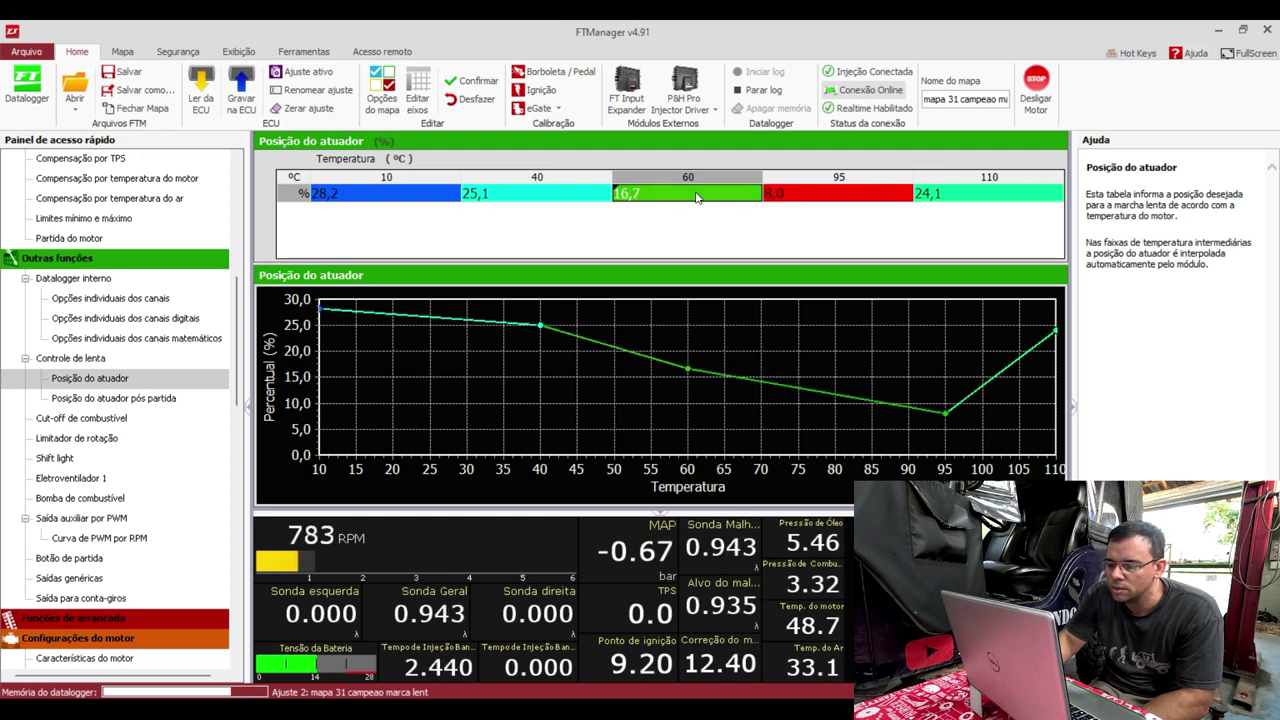
Lower the actuator opening to 24,1 % at 40 °C and to 14,7 % at 60 °C
left_click(581, 194)
key("minus")
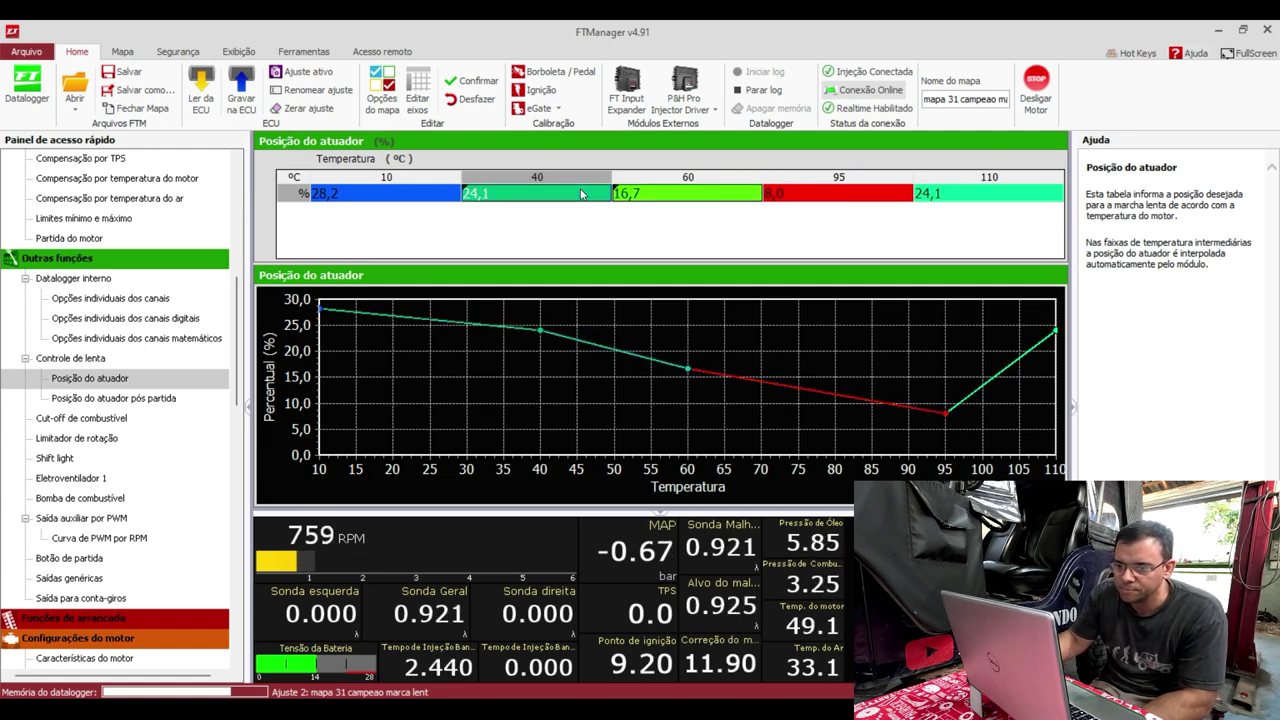
left_click(640, 194)
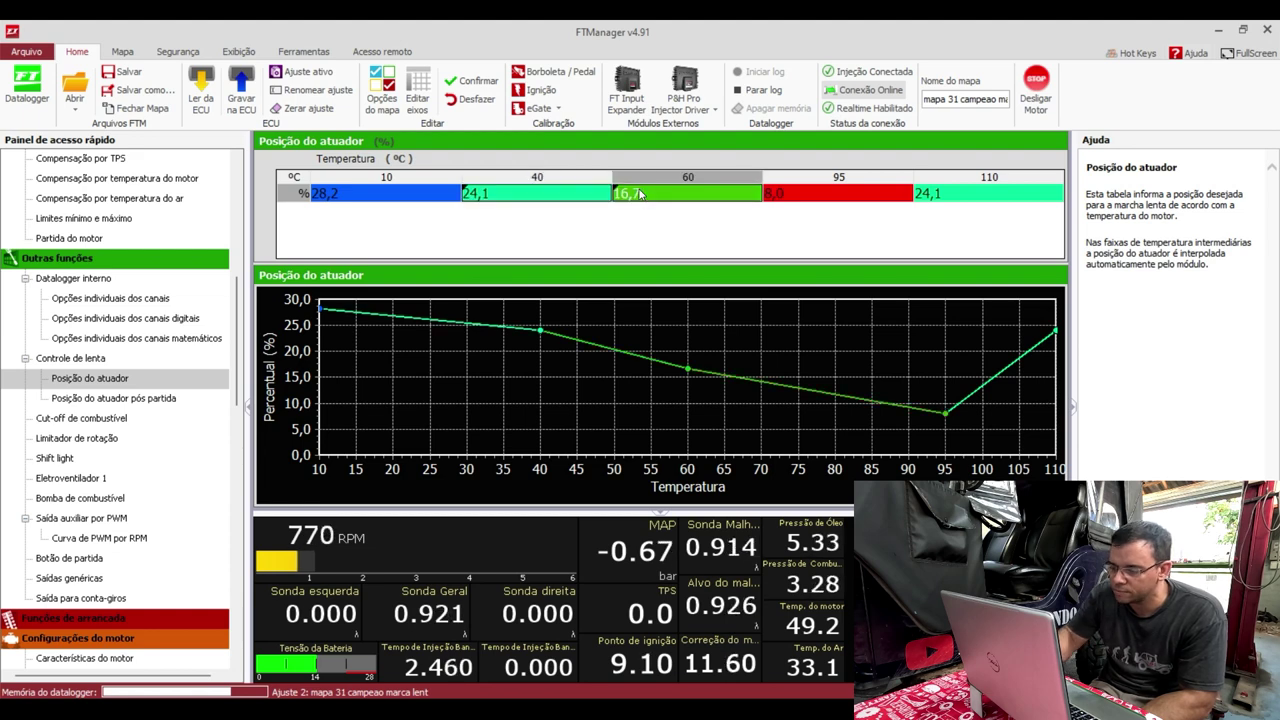
key("minus")
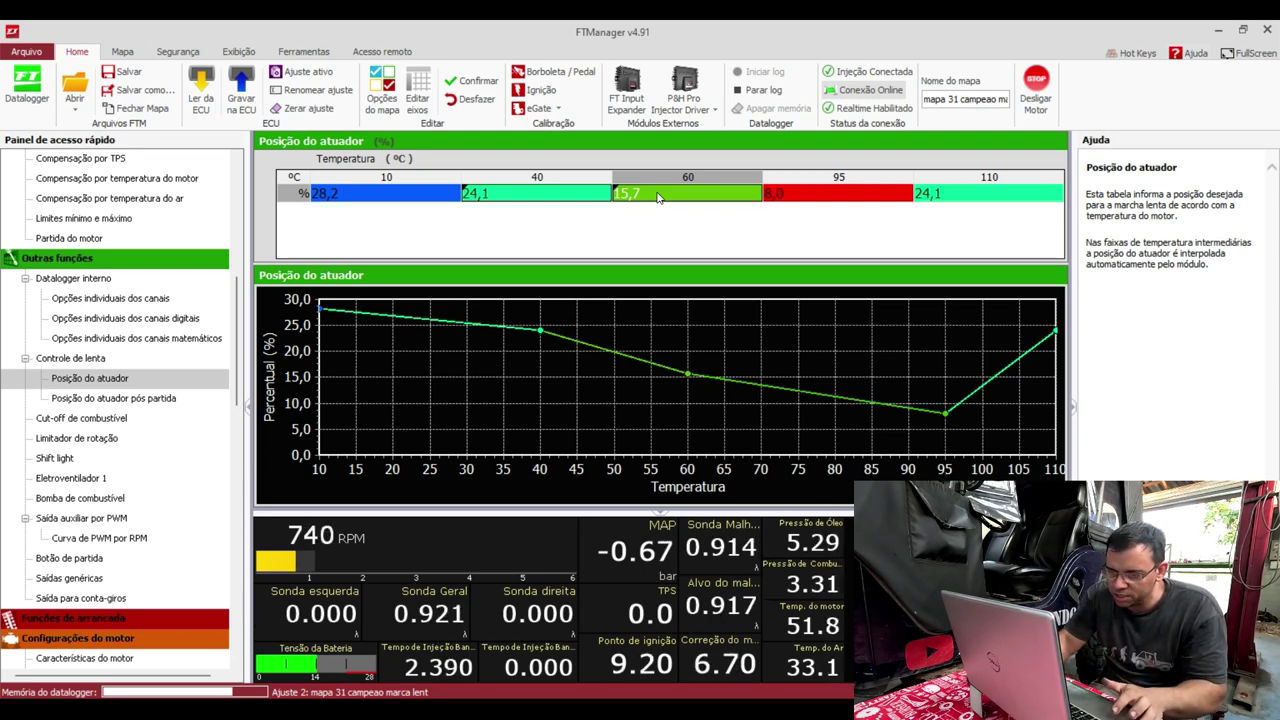
key("minus")
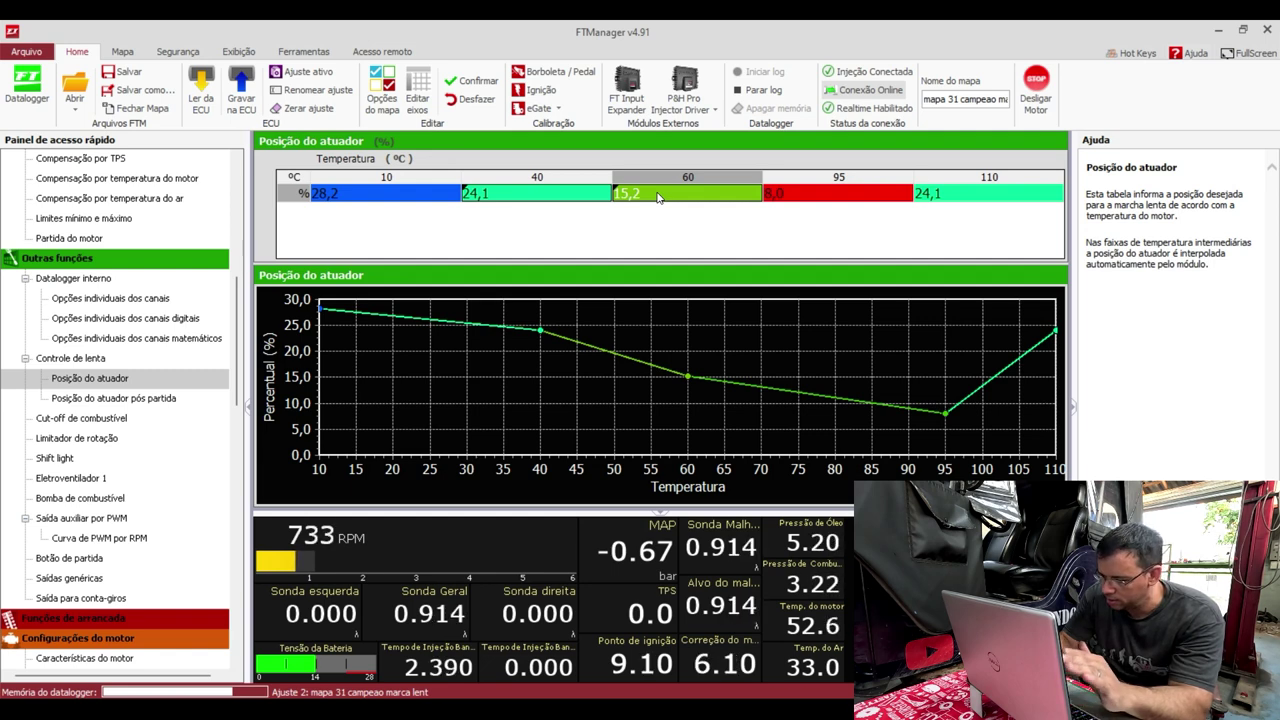
key("minus")
key("minus")
key("minus")
key("minus")
key("minus")
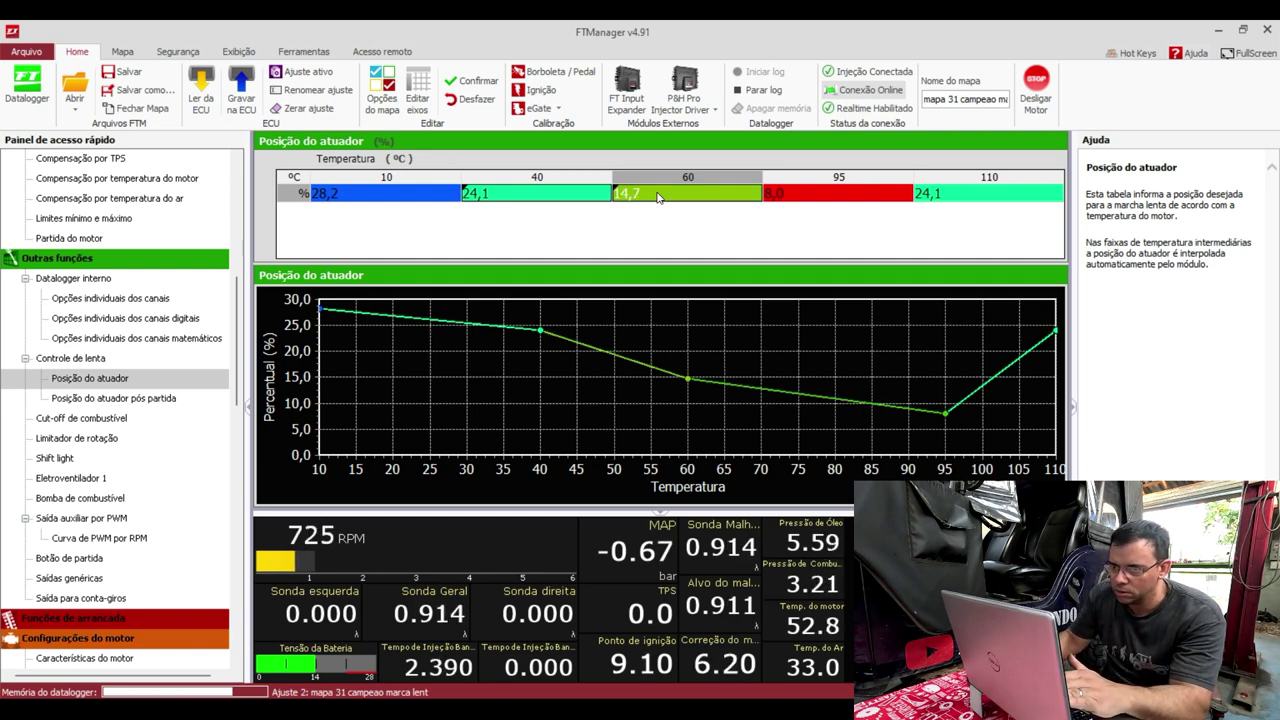
Reduce the 40 °C actuator opening to 23,1 % and confirm the table changes
left_click(579, 184)
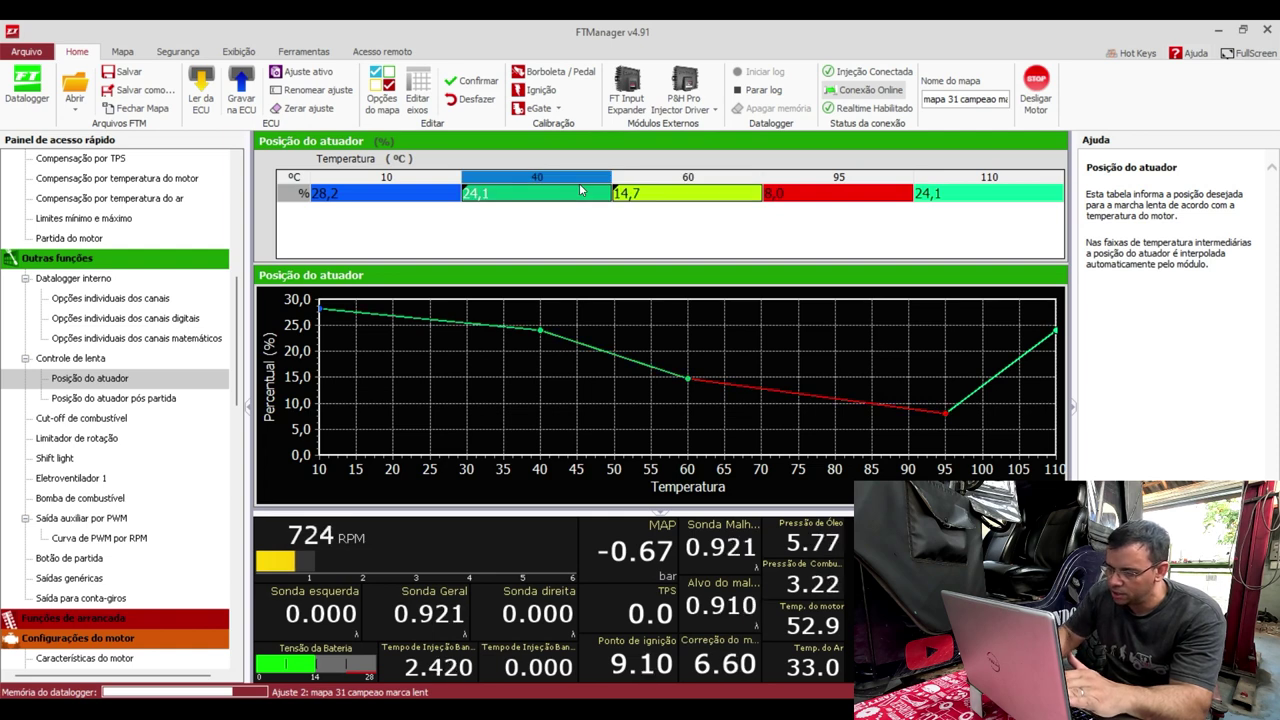
key("minus")
key("minus")
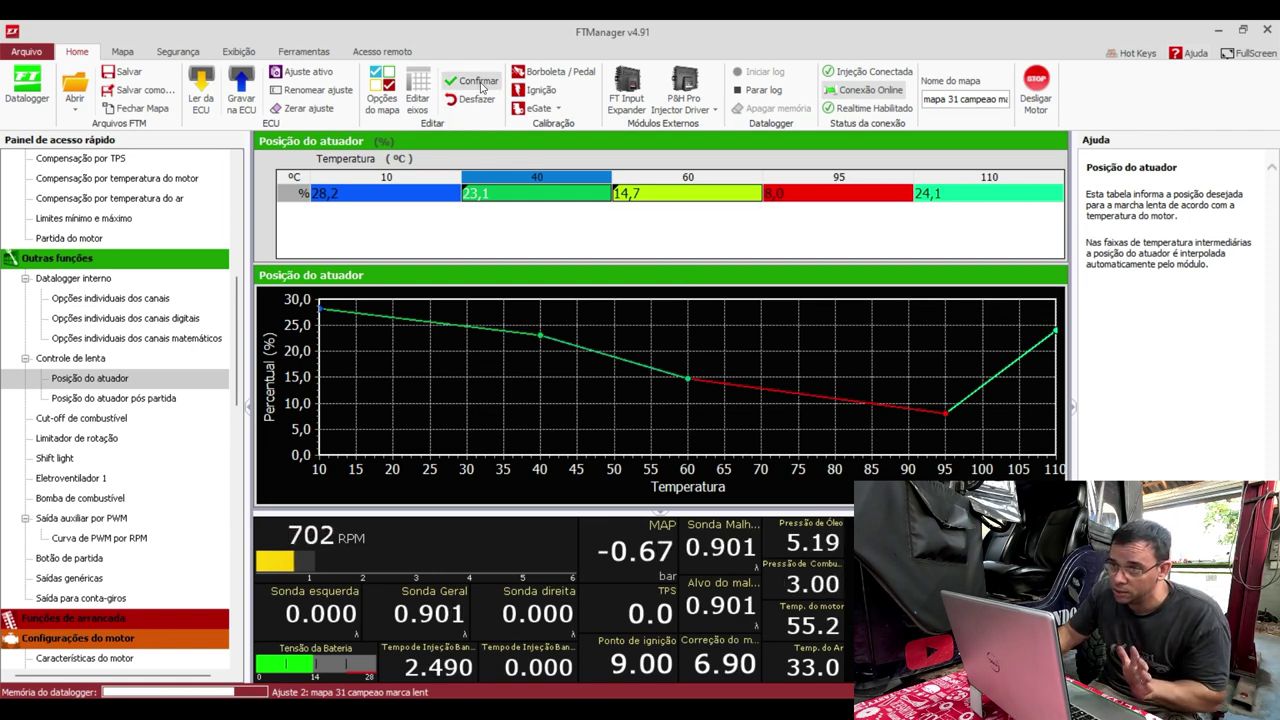
left_click(479, 84)
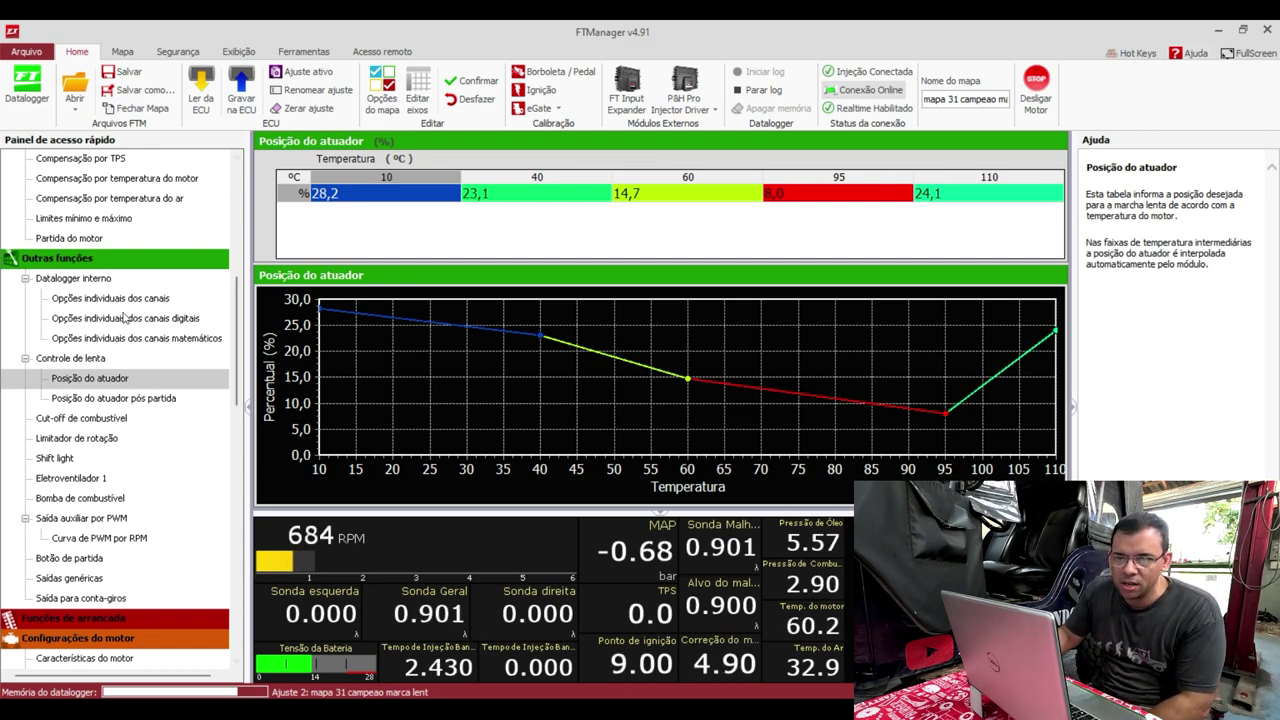
In the Bancada A MAP x RPM injection table, multiply the 600 and 800 RPM cells at -0,70 and -0,65 bar by 1,04 and confirm
scroll(125, 318, "up", 7)
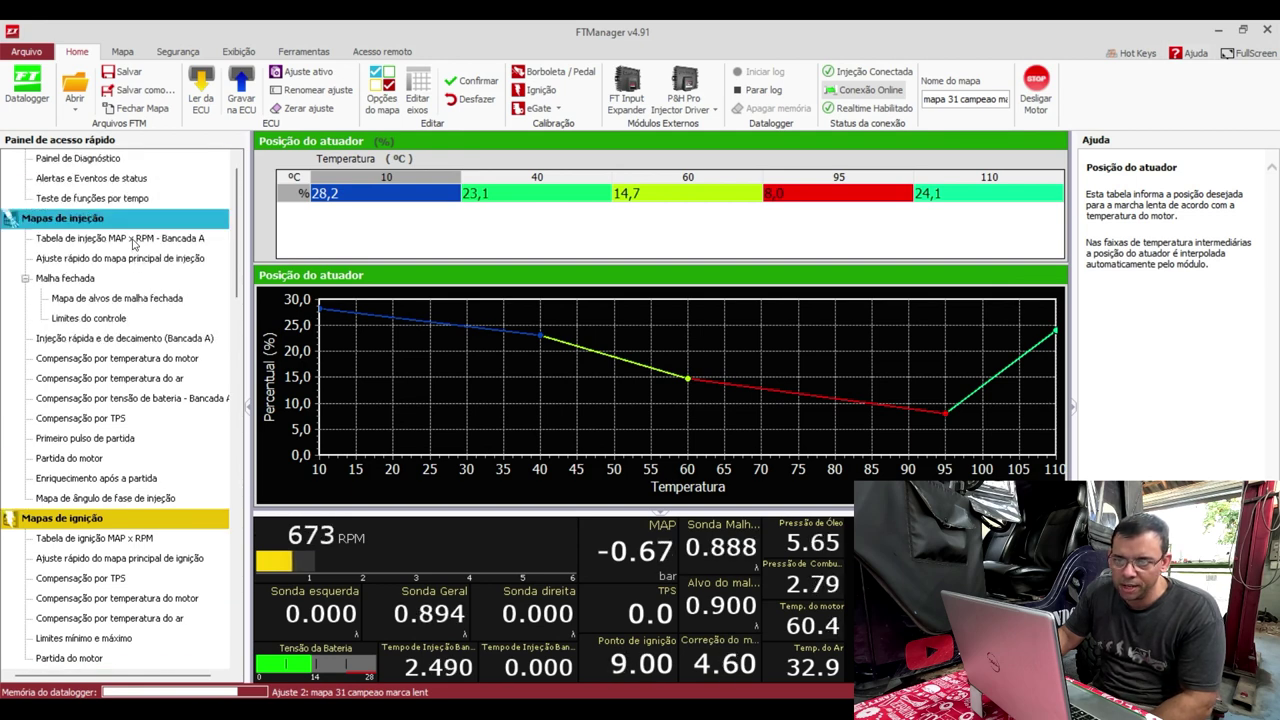
left_click(133, 240)
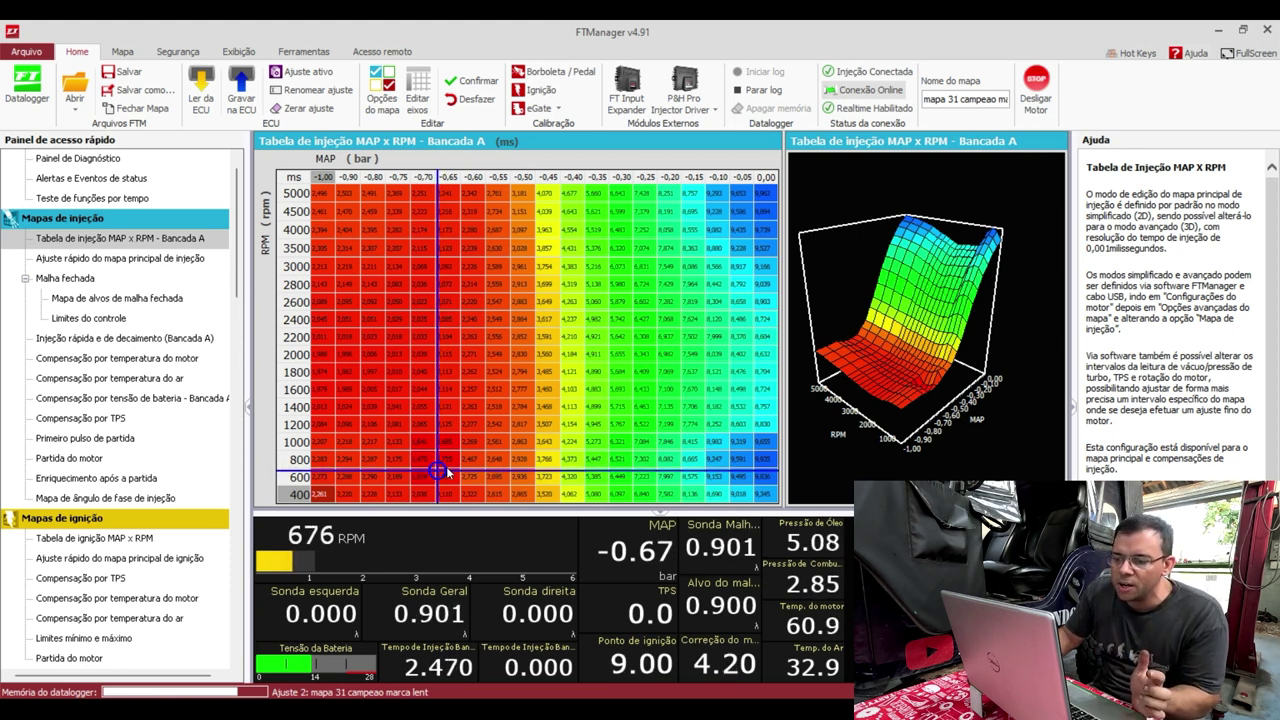
left_click(445, 477)
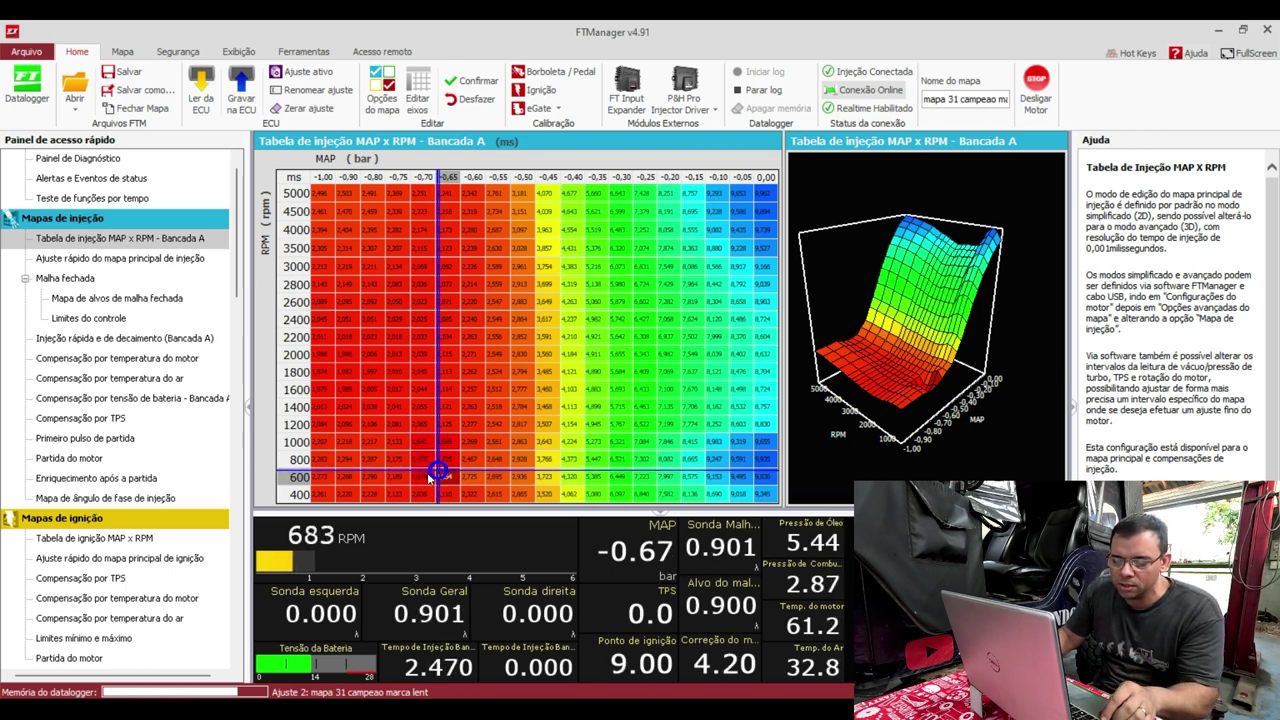
left_click(427, 472)
left_click(428, 459)
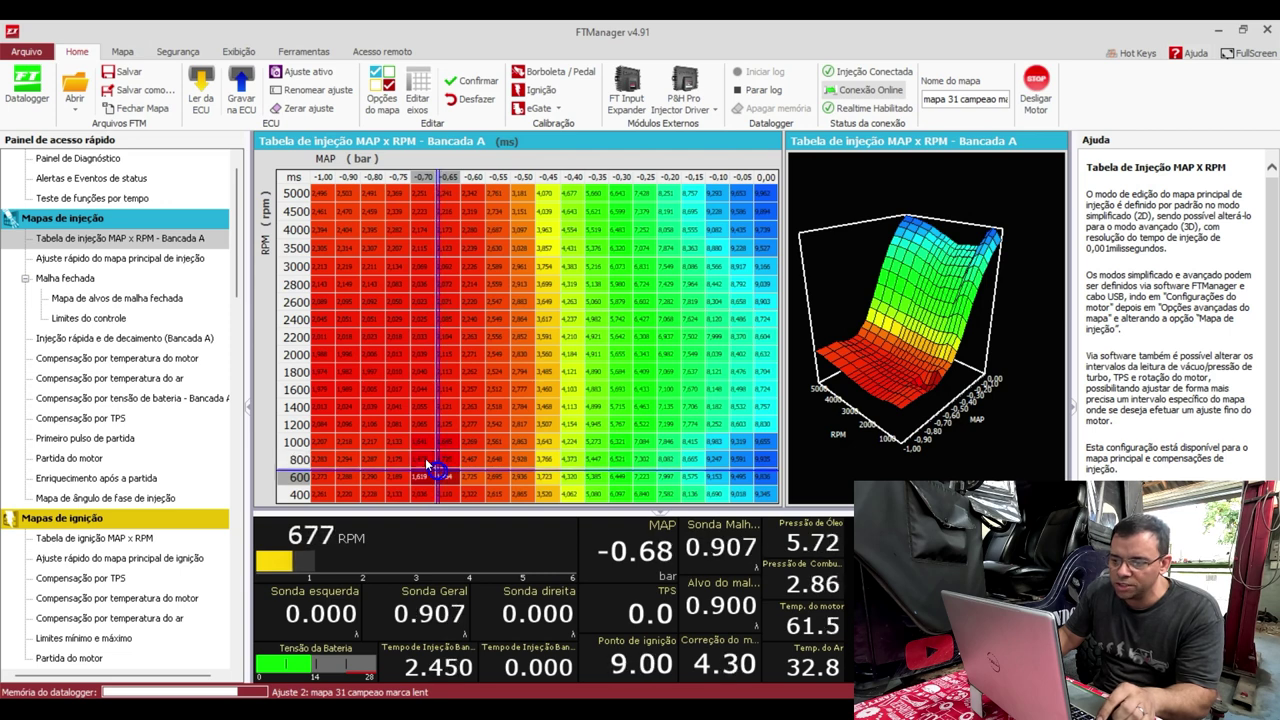
left_click(432, 475)
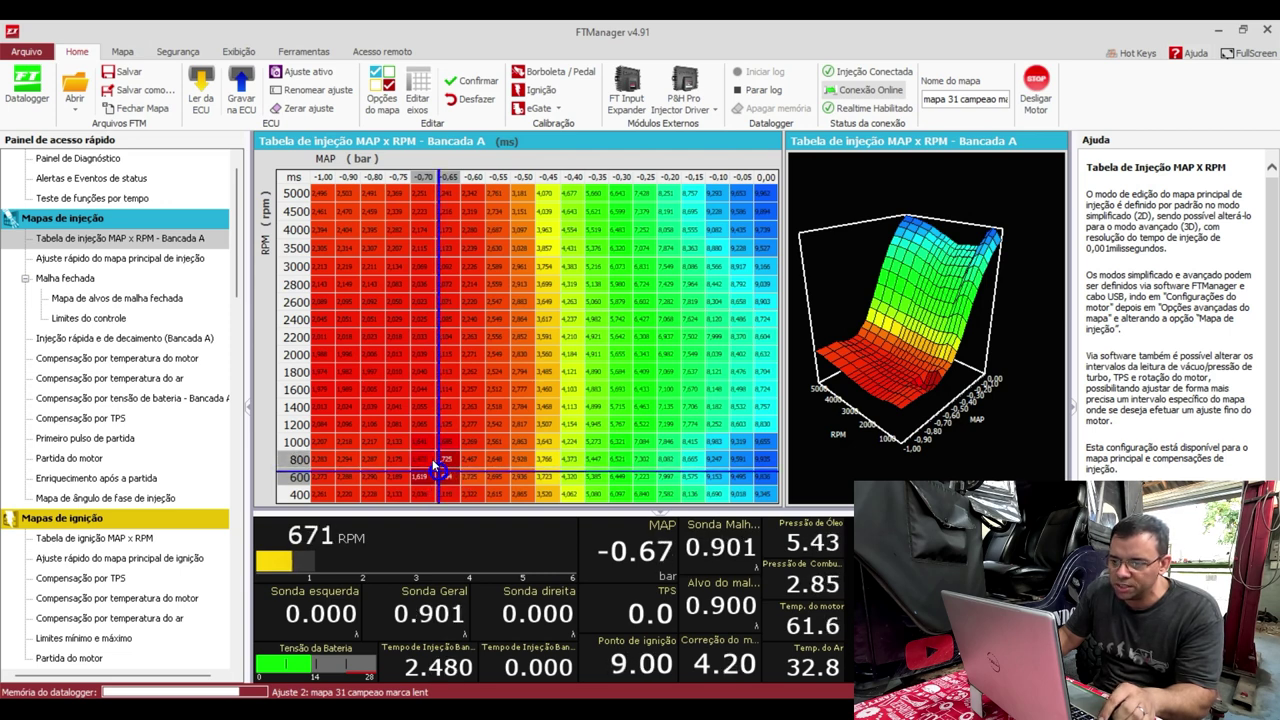
left_click(428, 460)
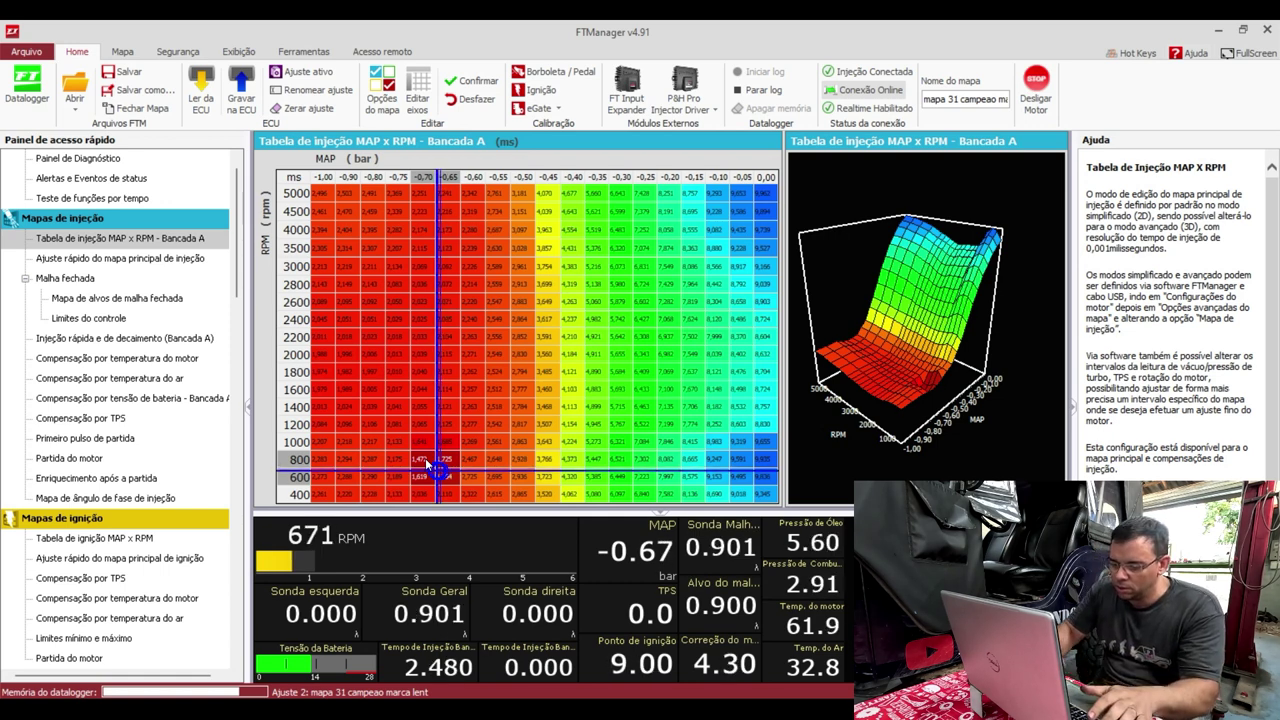
key("asterisk")
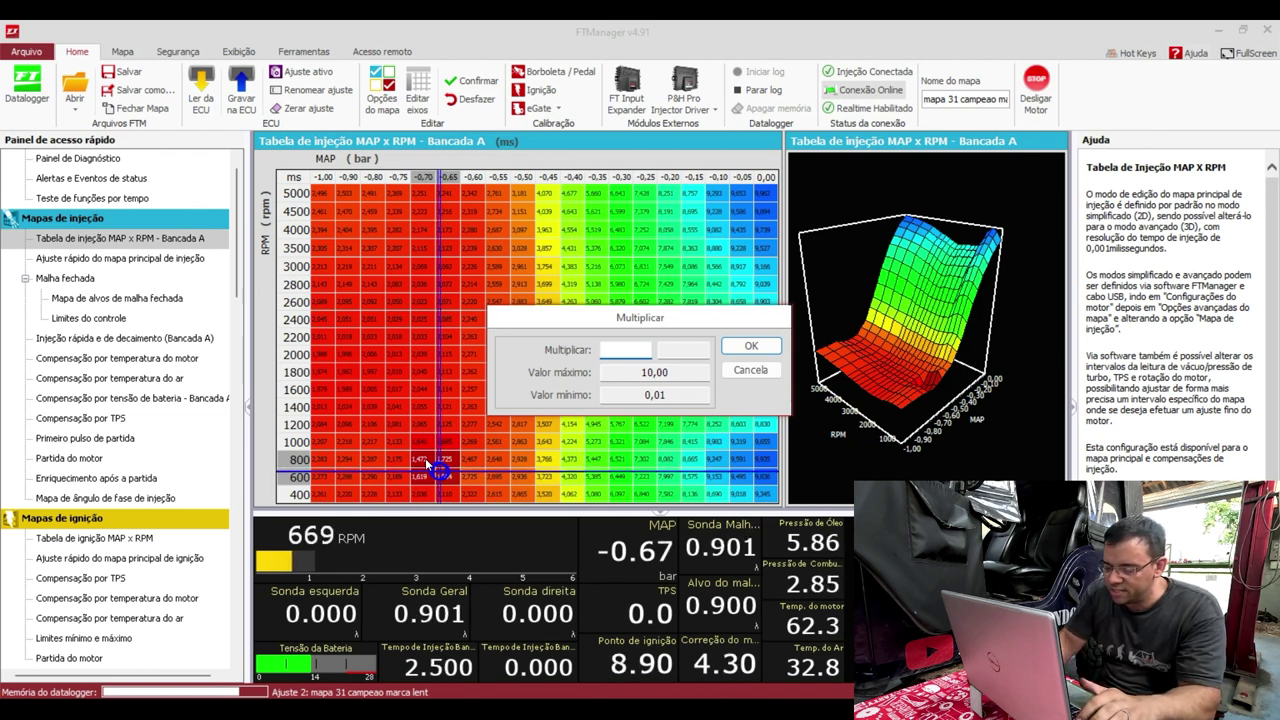
type("10")
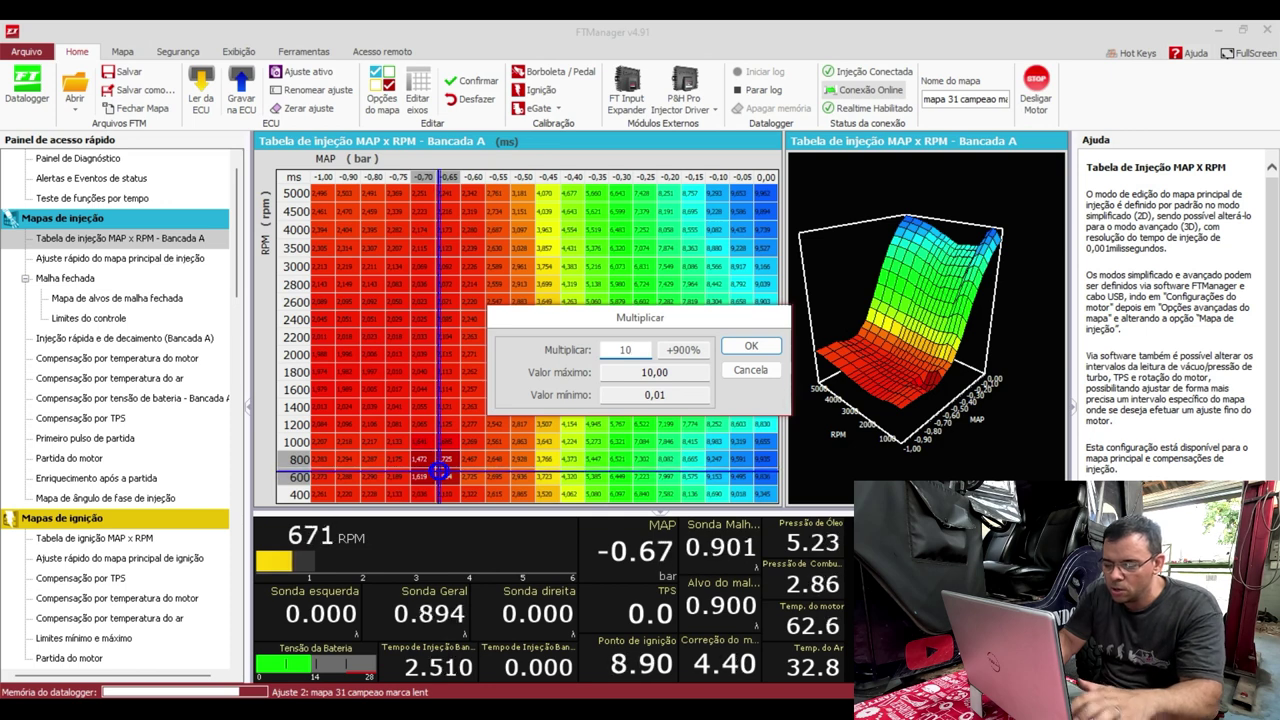
type("4")
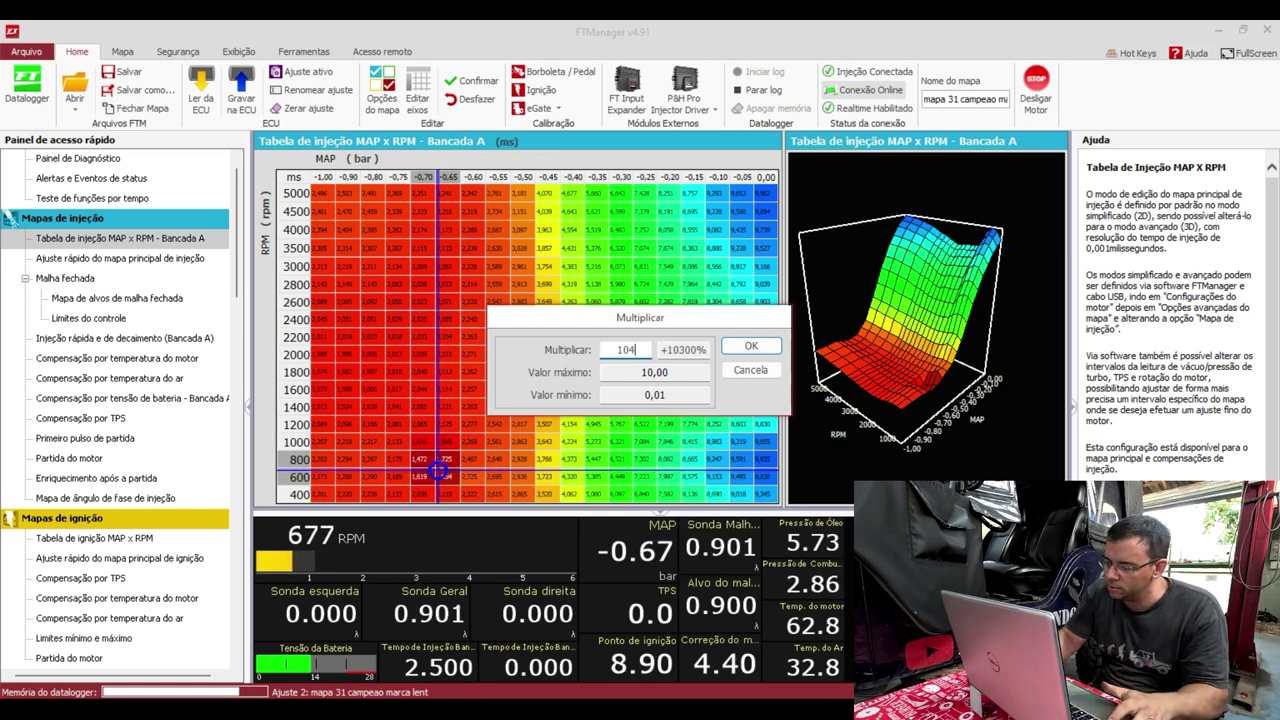
key("BackSpace")
key("BackSpace")
key("BackSpace")
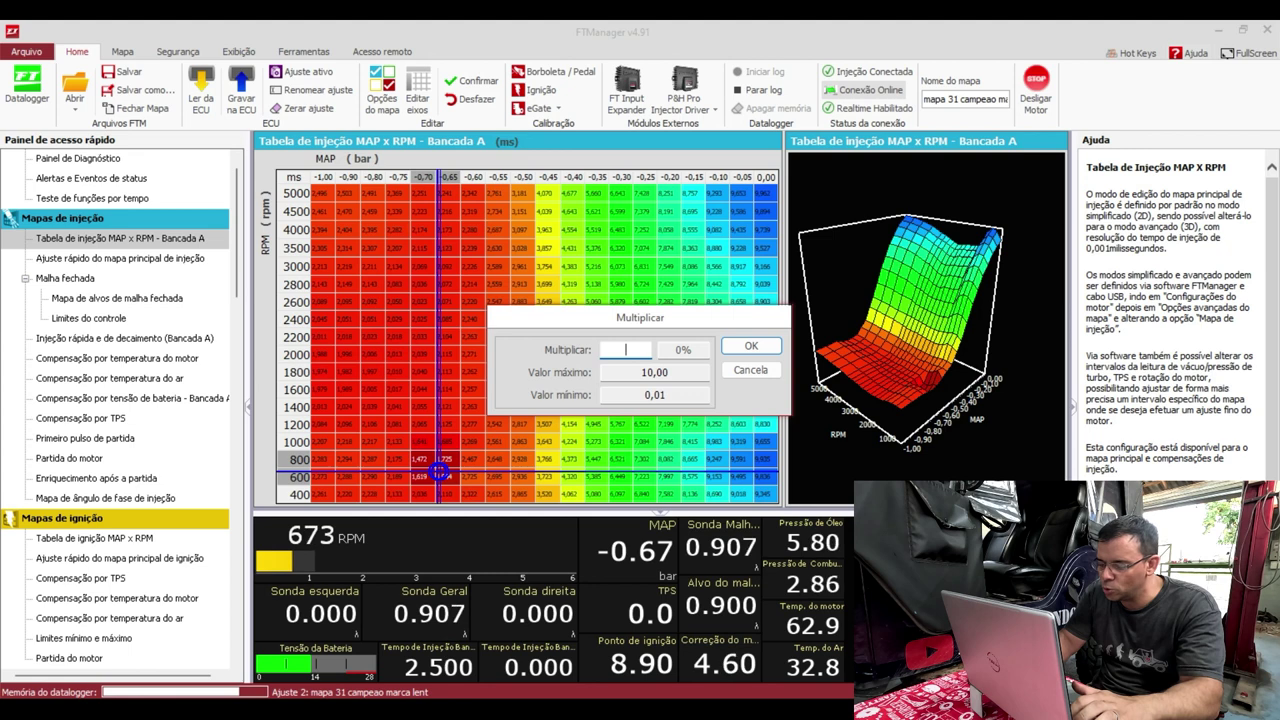
type("1,0")
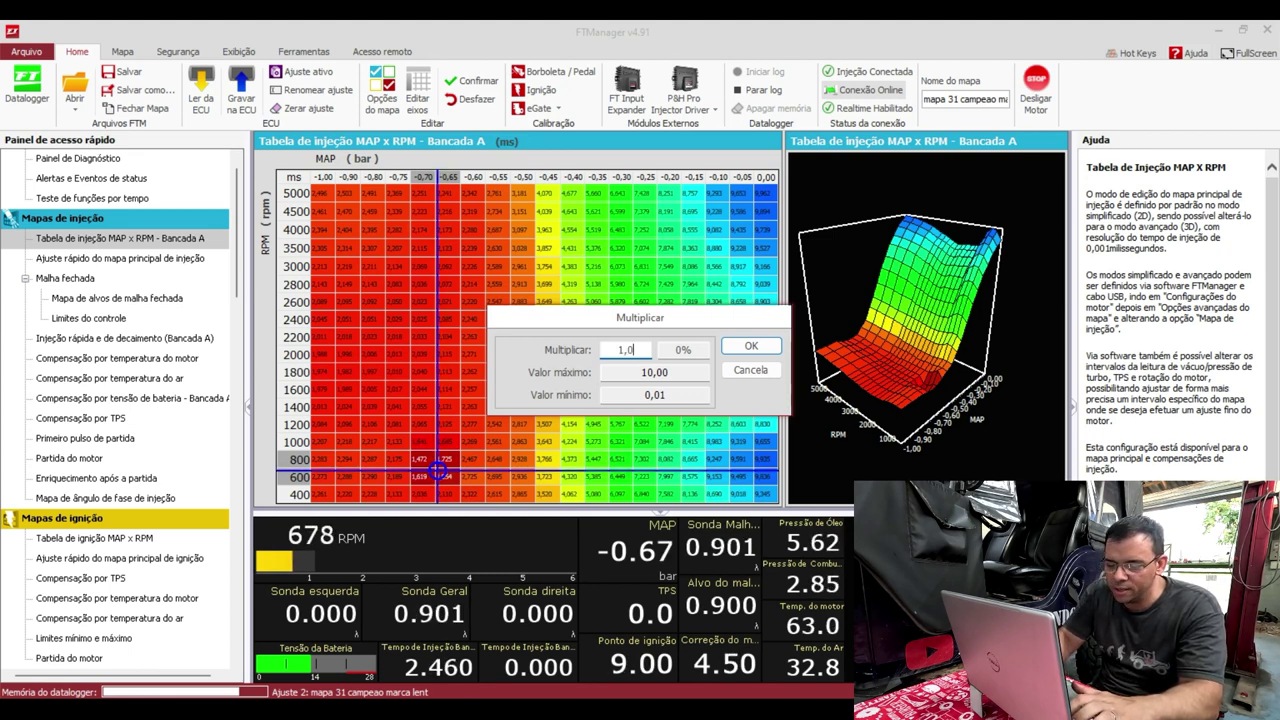
type("4")
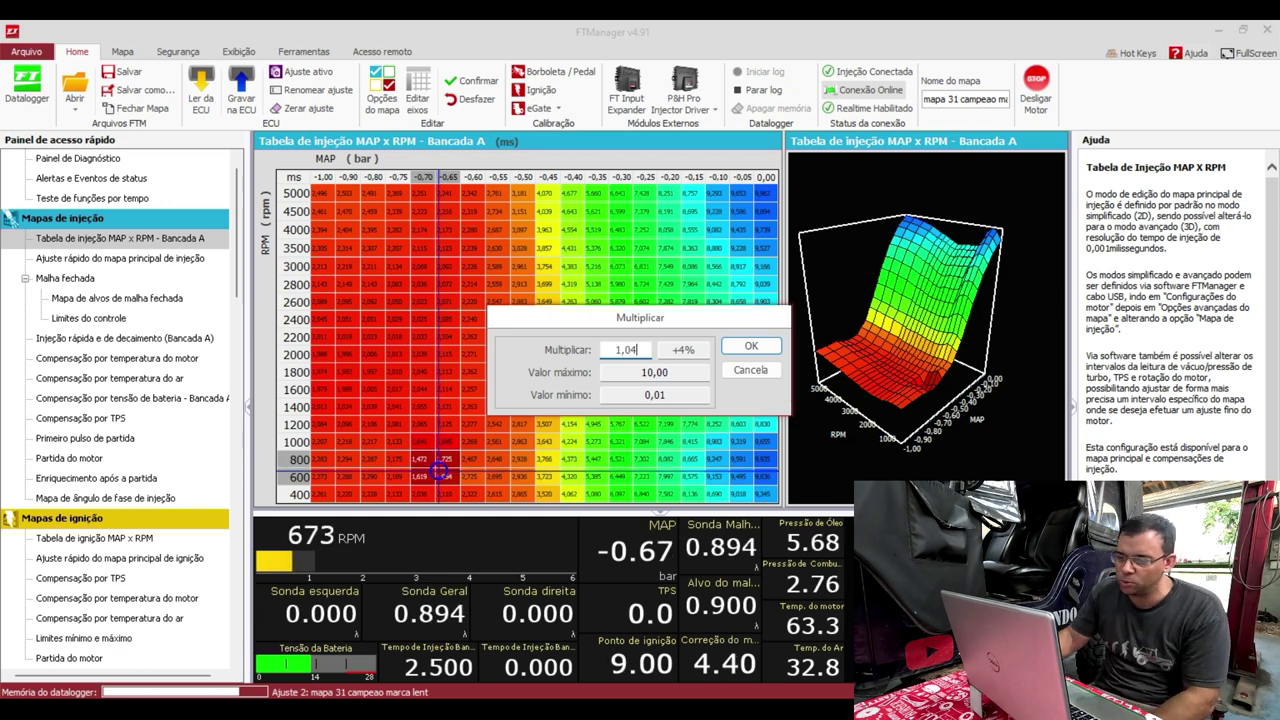
left_click(750, 347)
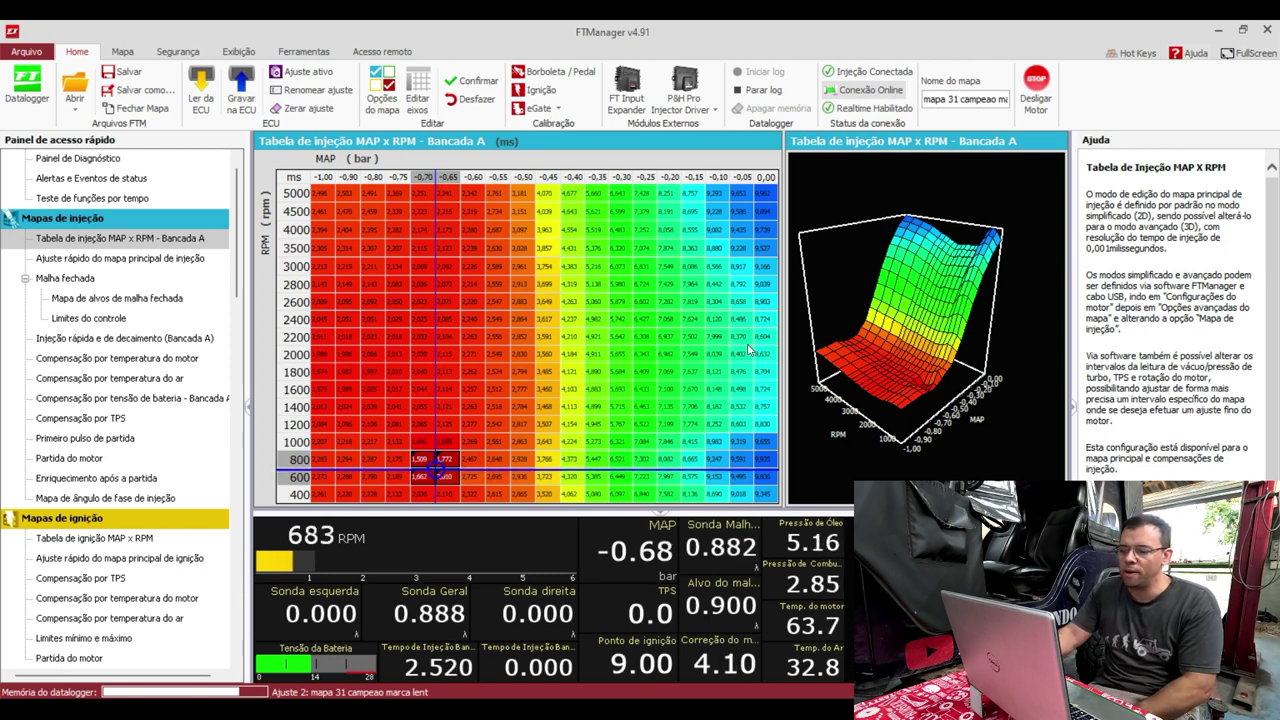
left_click(471, 80)
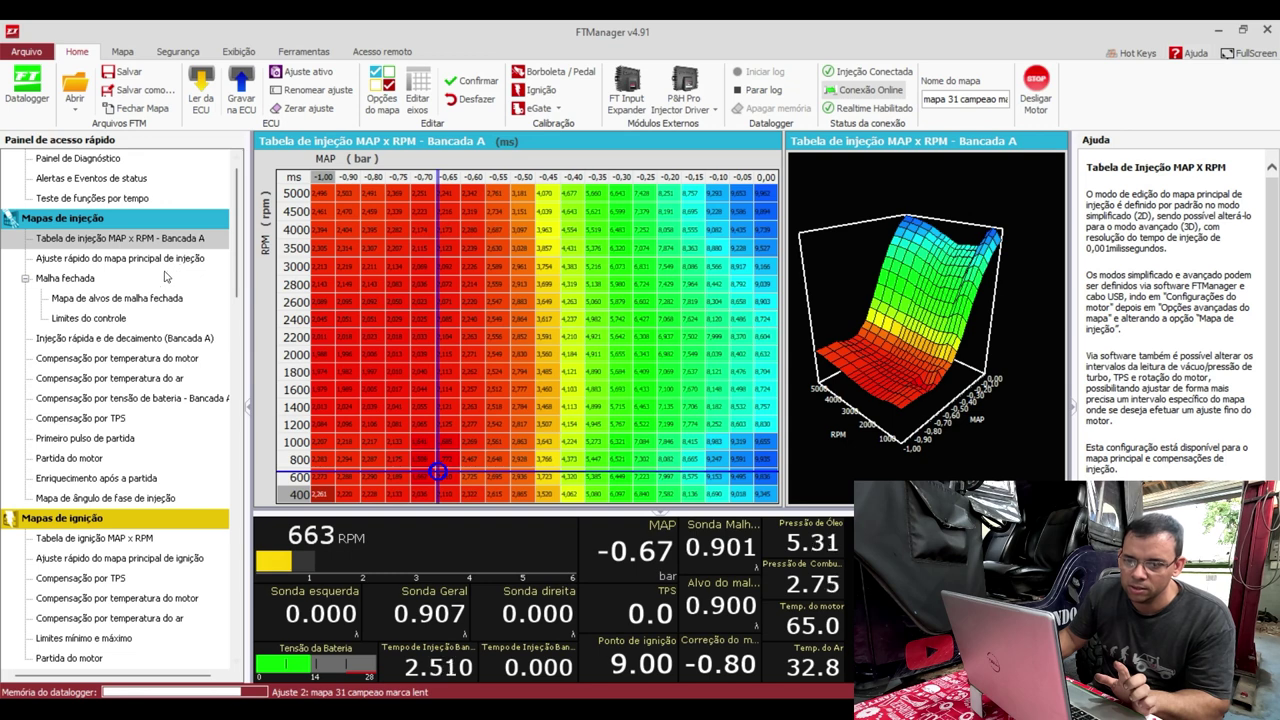
In the injection compensation by engine temperature, set the 70 °C value to 4,0 %
left_click(117, 360)
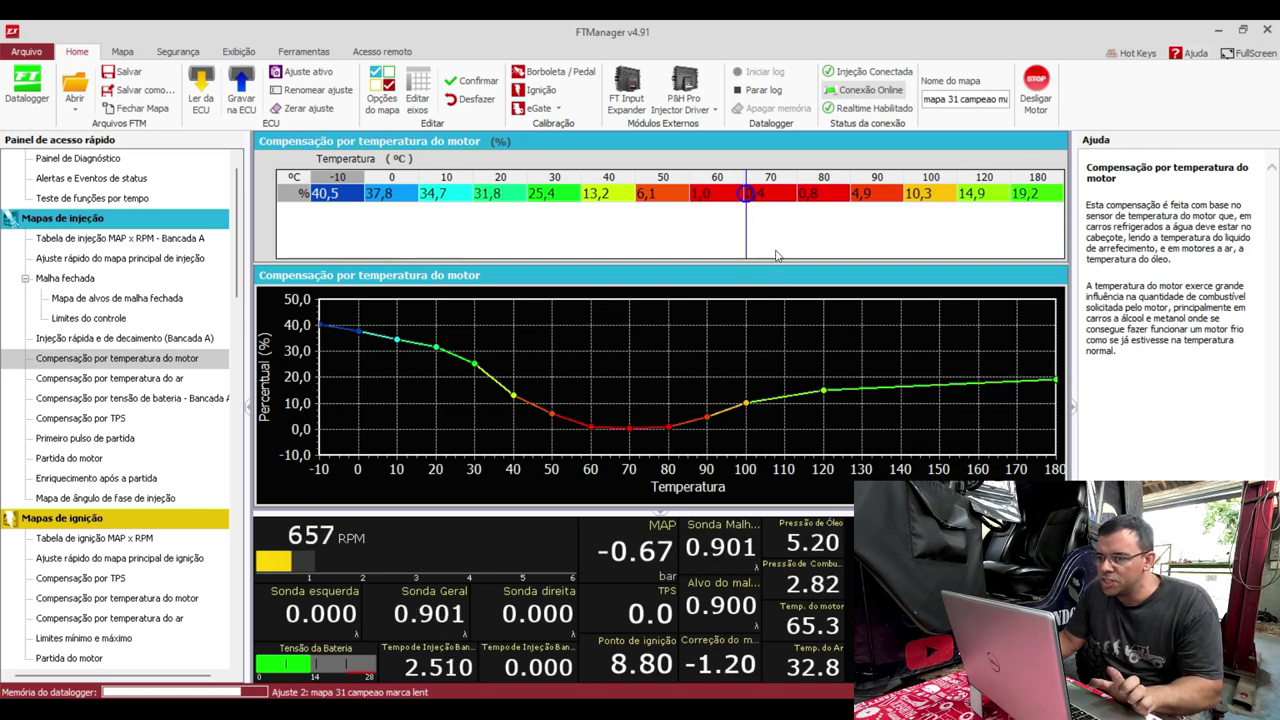
left_click(737, 195)
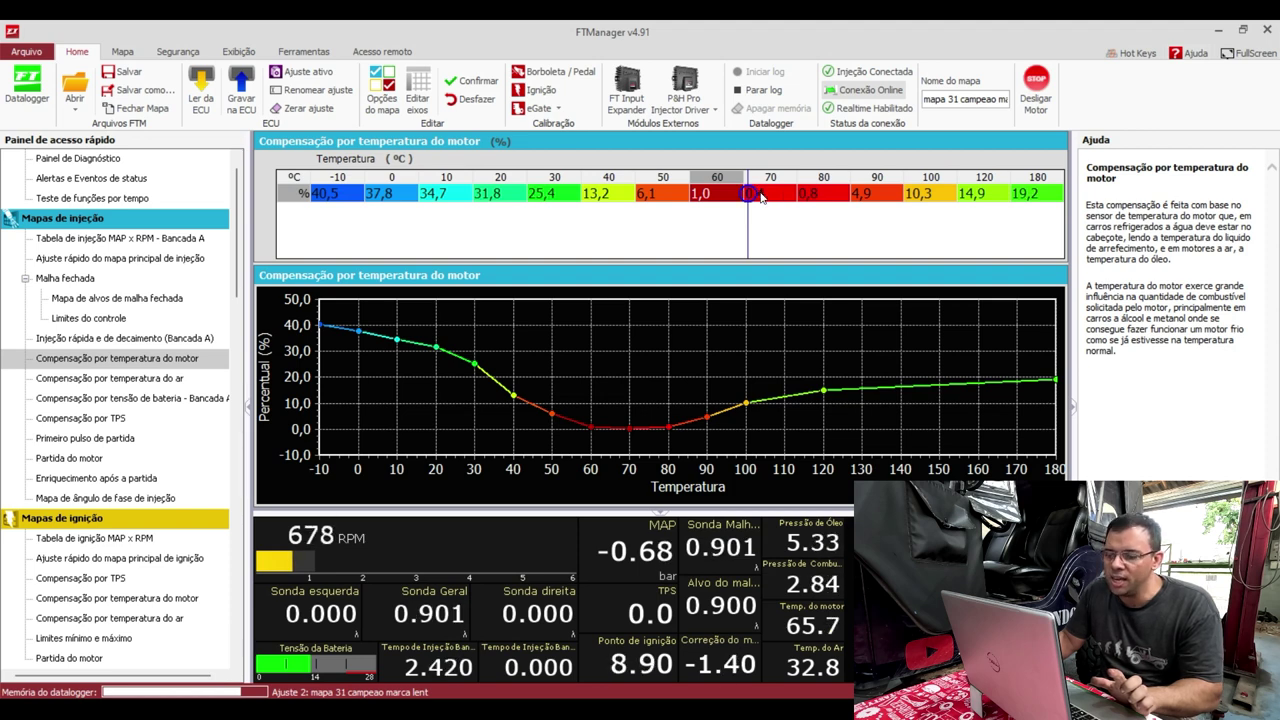
left_click(760, 195)
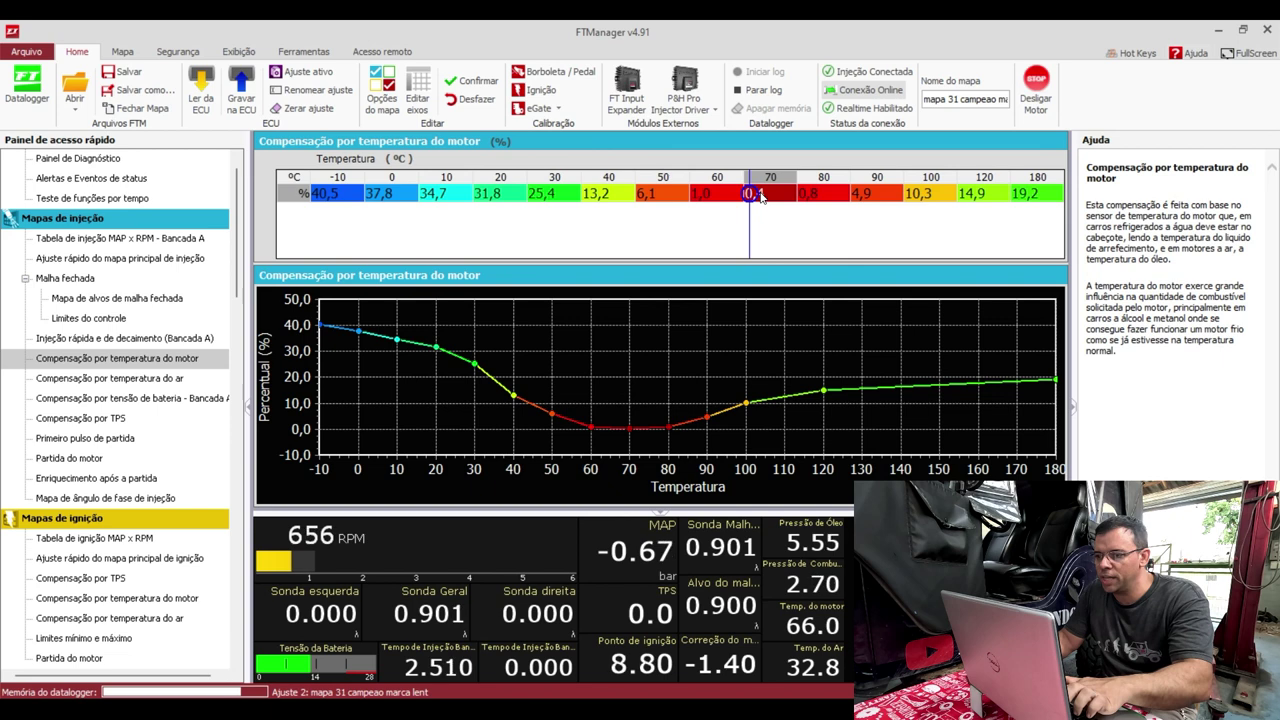
type("4")
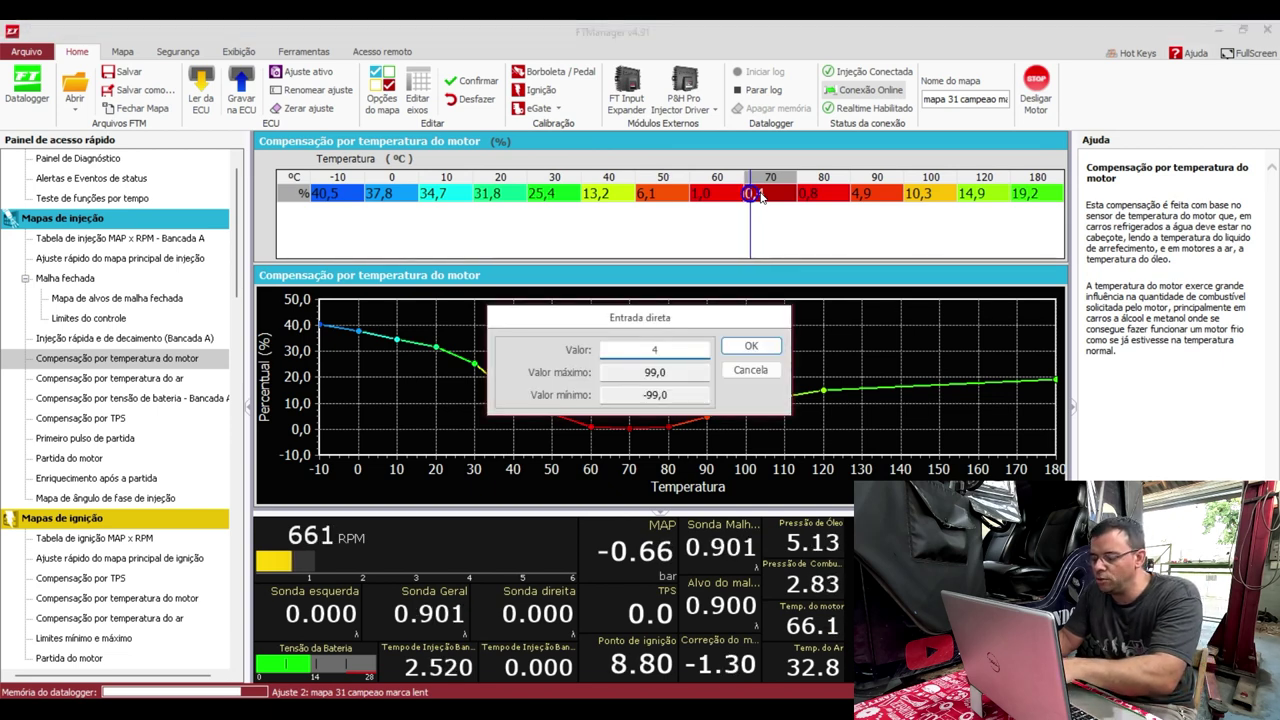
left_click(752, 346)
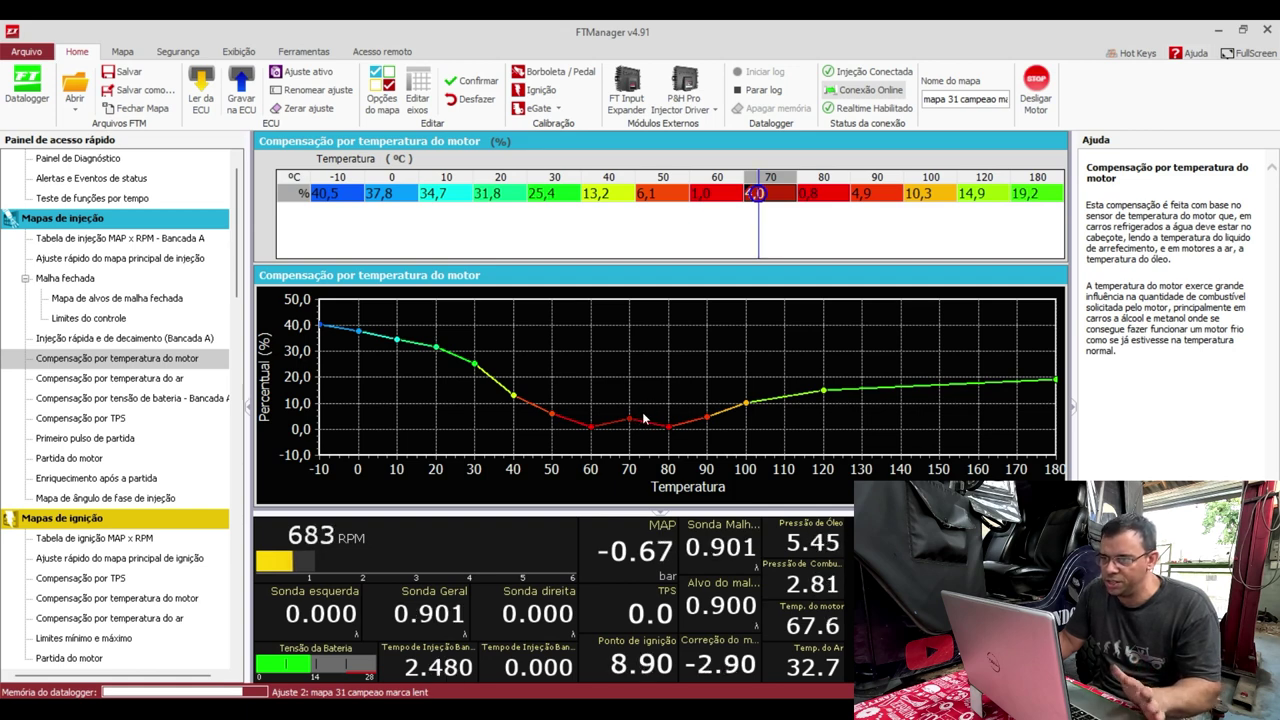
Raise the 60 °C value of the engine temperature compensation to 4,0 %
left_click(724, 198)
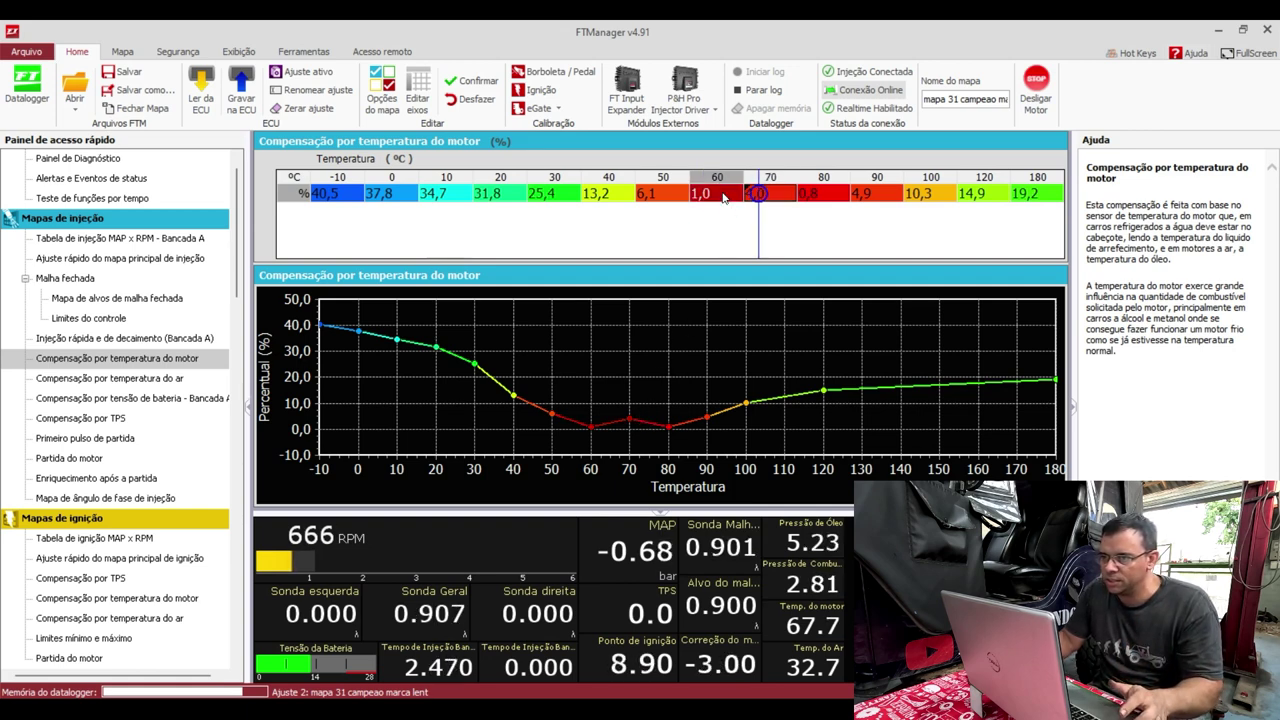
key("plus")
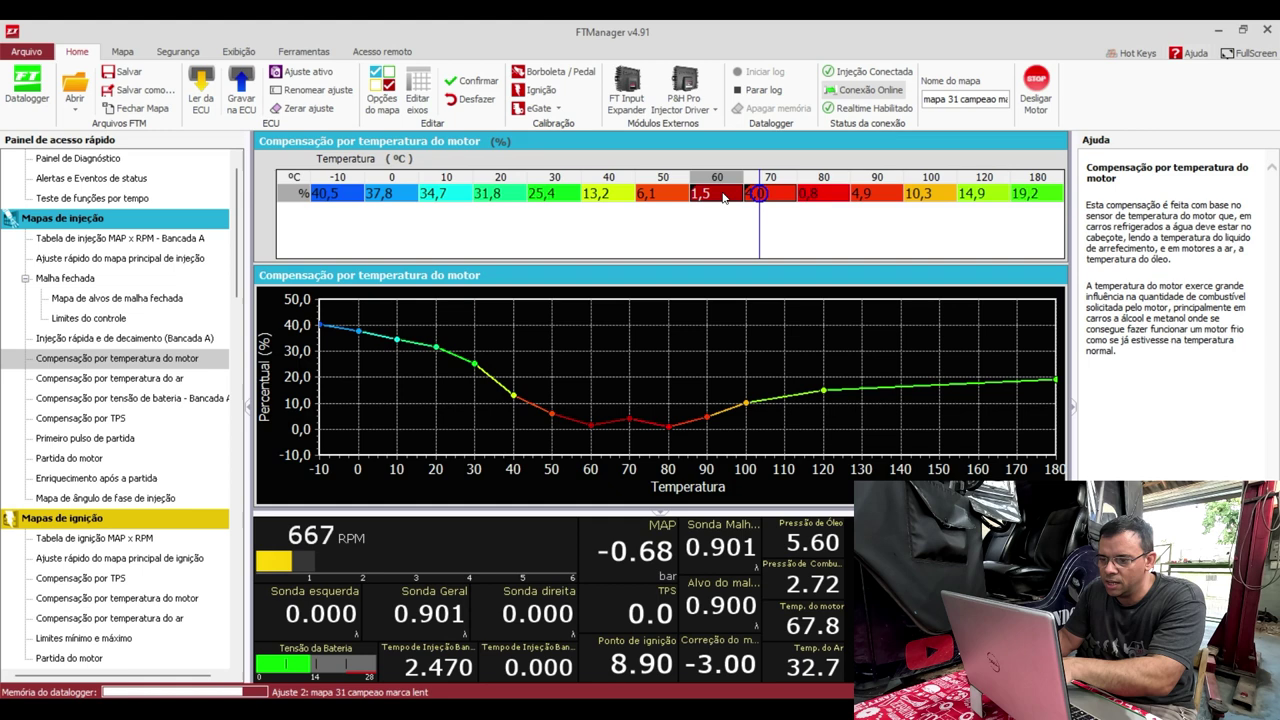
key("plus")
key("plus")
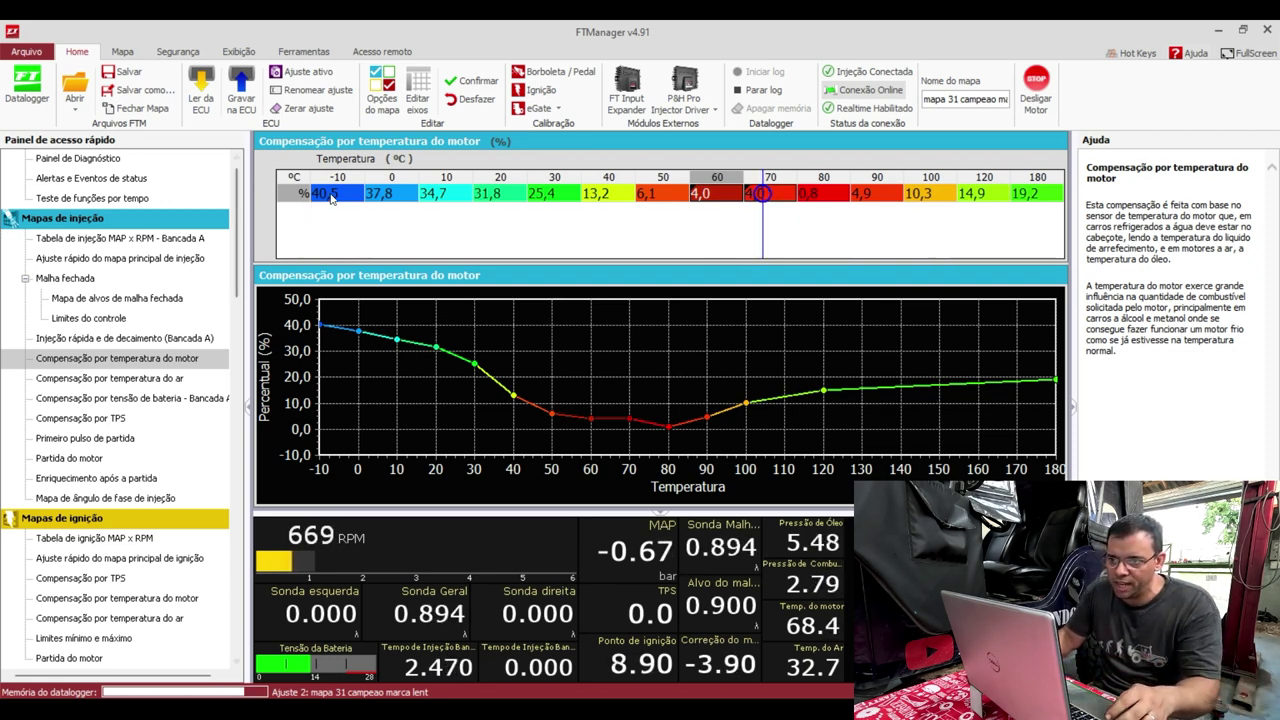
Smooth the entire engine temperature compensation curve from -10 to 180 °C
left_click(340, 190)
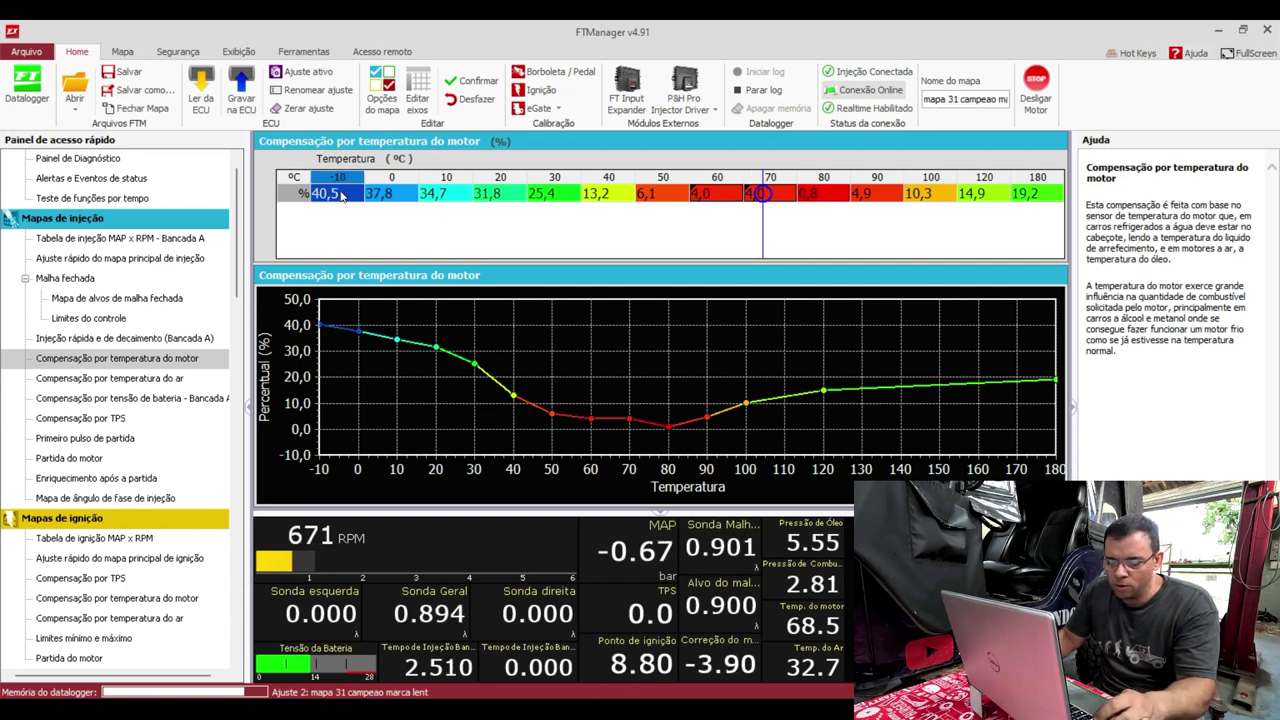
left_click(1037, 192, "shift")
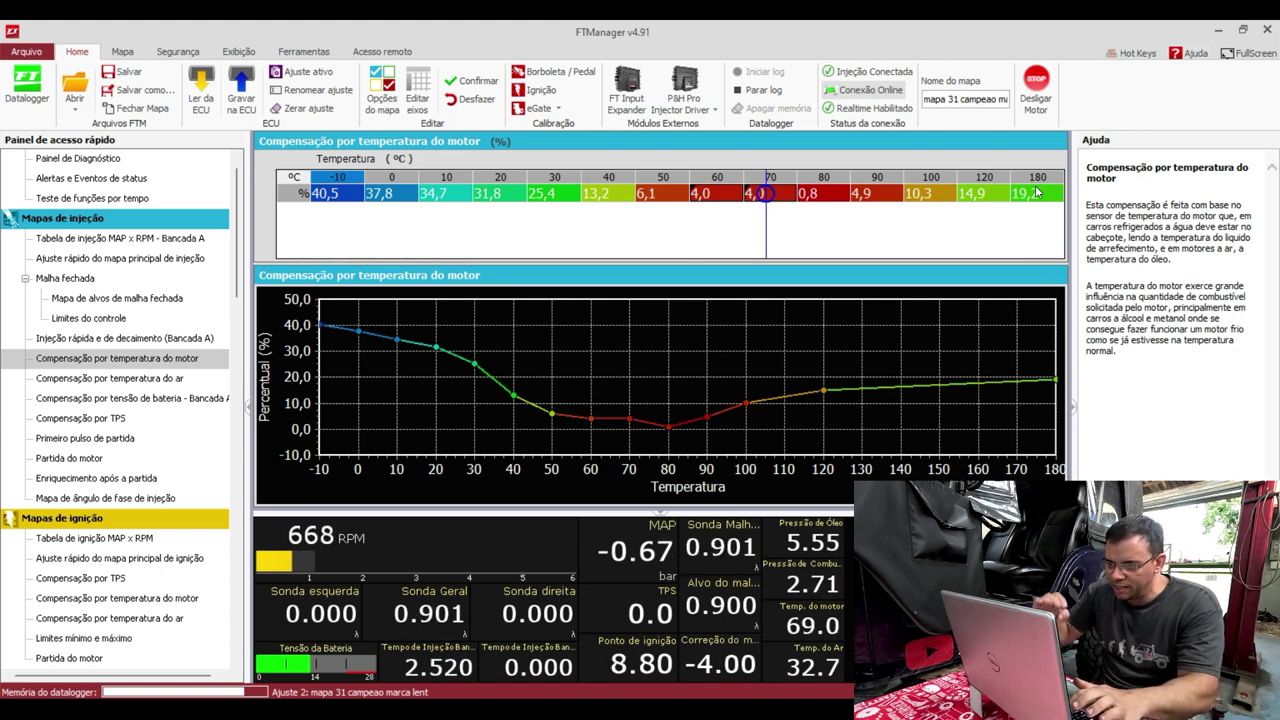
key("s")
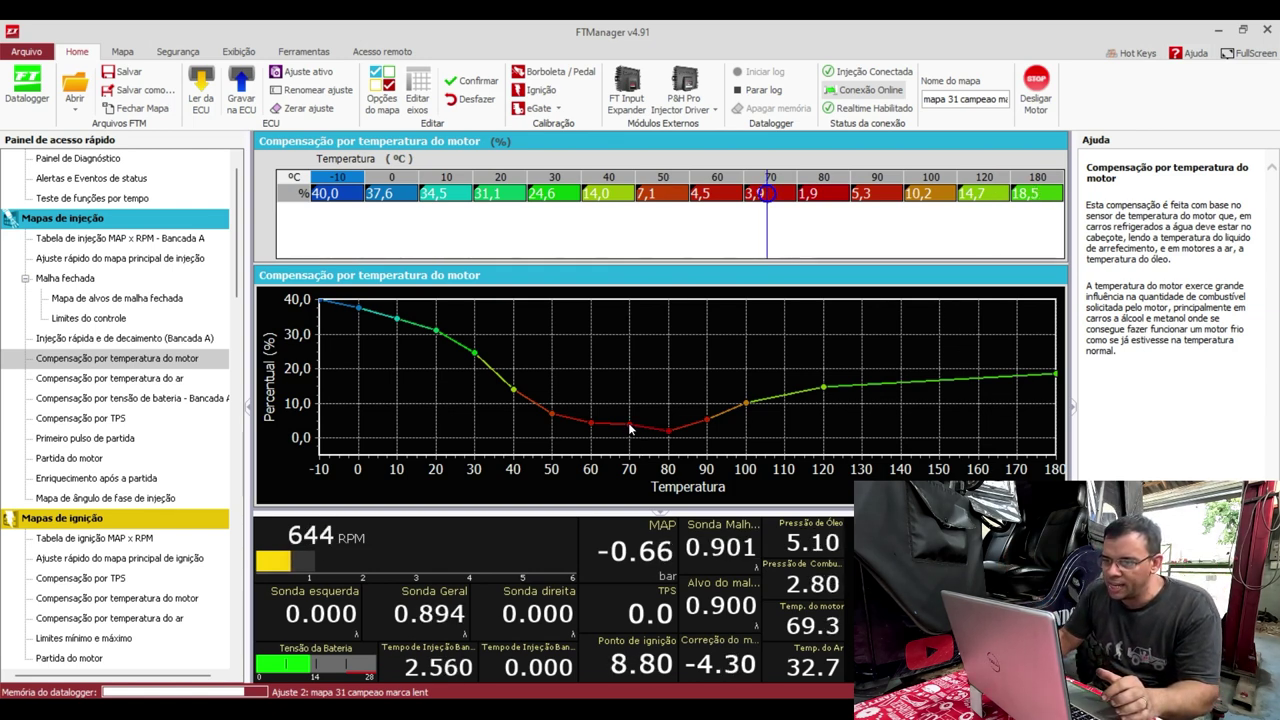
key("ctrl+a")
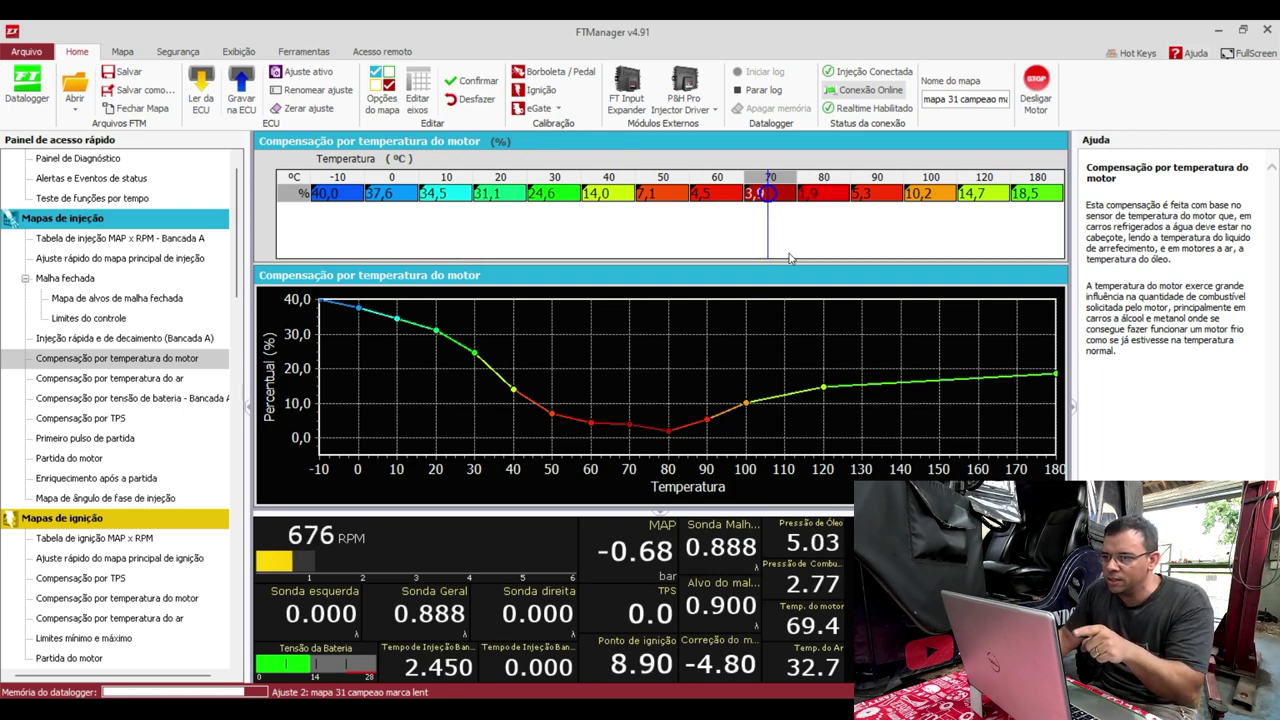
Lower the 70 °C engine temperature compensation to 1,9 % and confirm the table changes
left_click(769, 189)
key("minus")
key("minus")
key("minus")
key("minus")
key("minus")
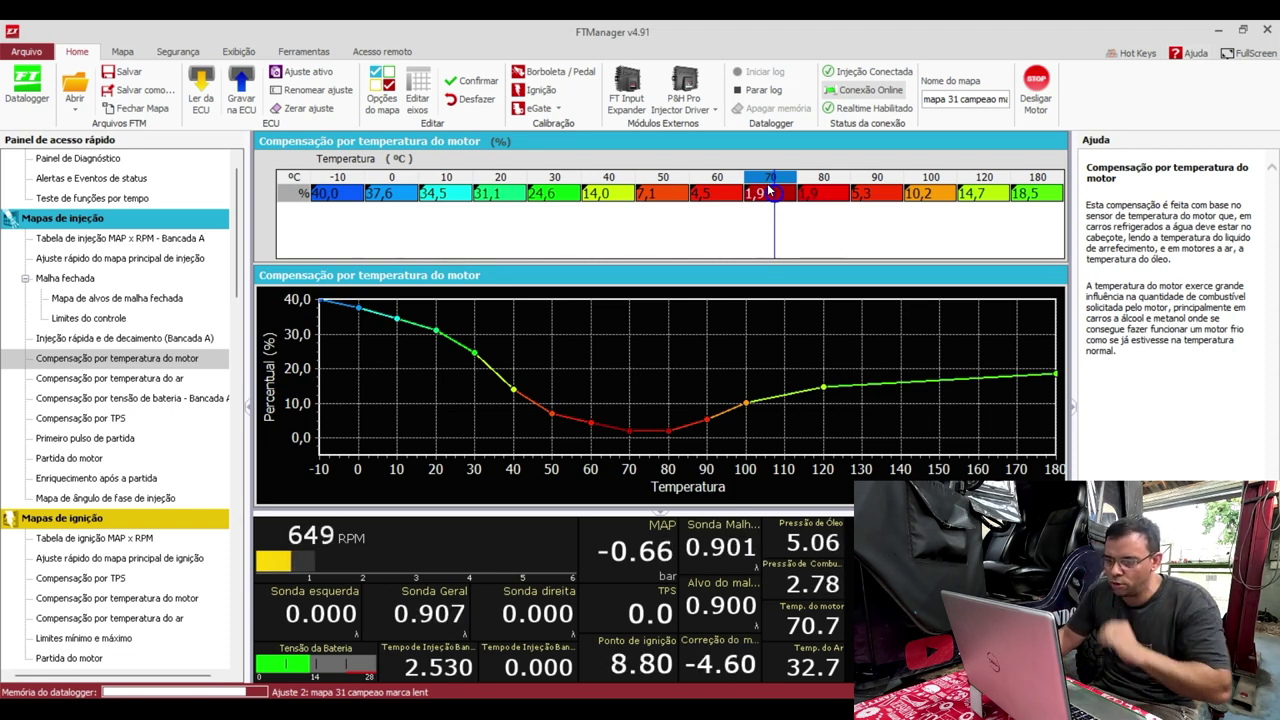
left_click(474, 84)
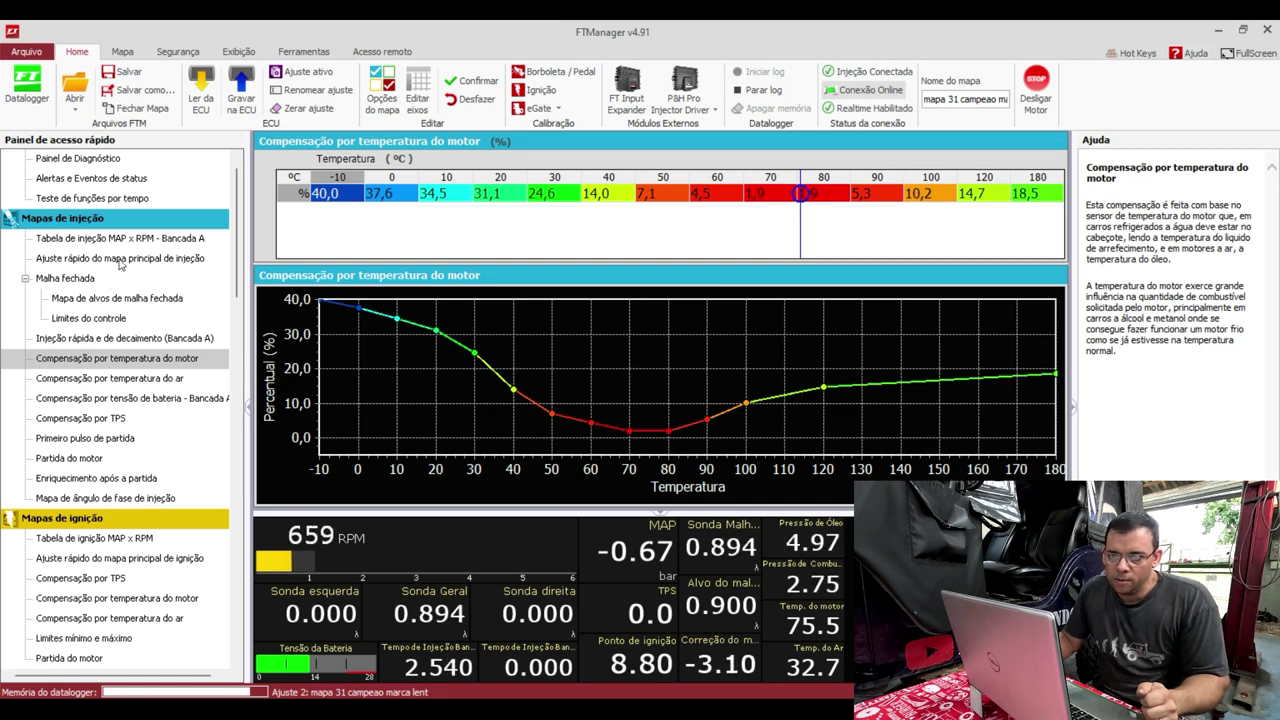
Review the Bancada A MAP x RPM injection table, the injection compensation by air temperature and the MAP x RPM ignition table
left_click(123, 241)
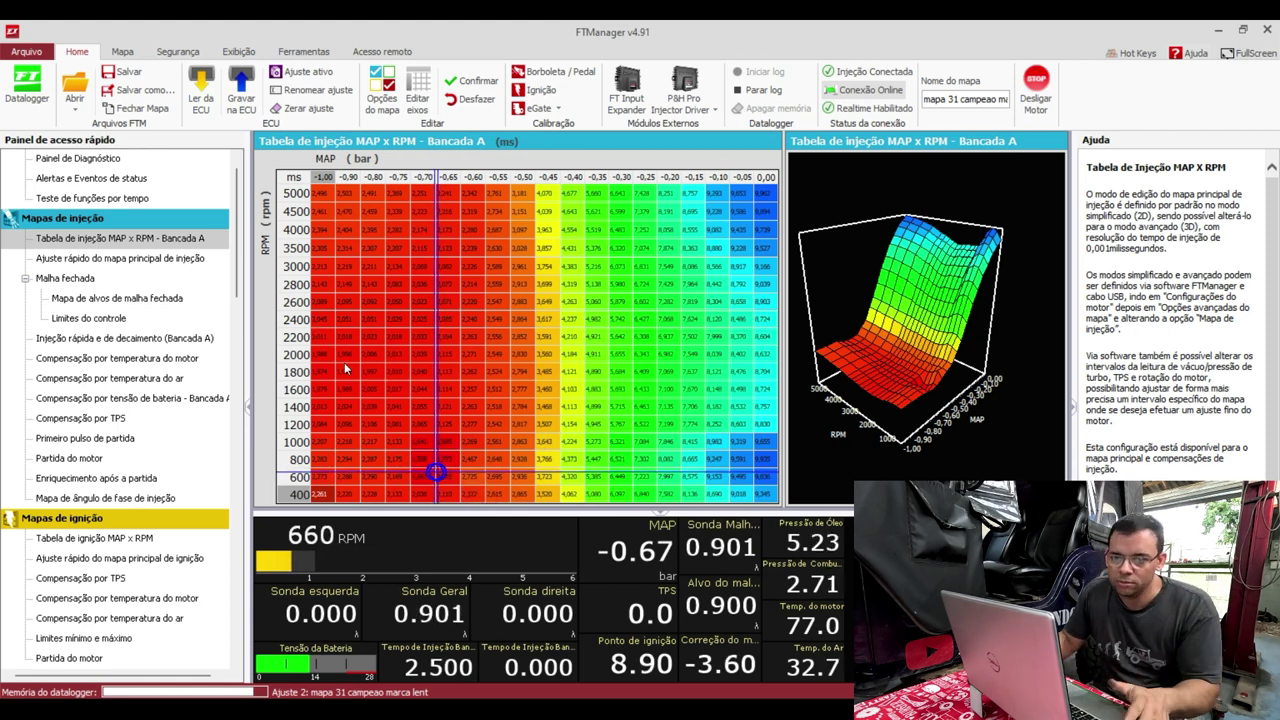
left_click(161, 360)
left_click(162, 380)
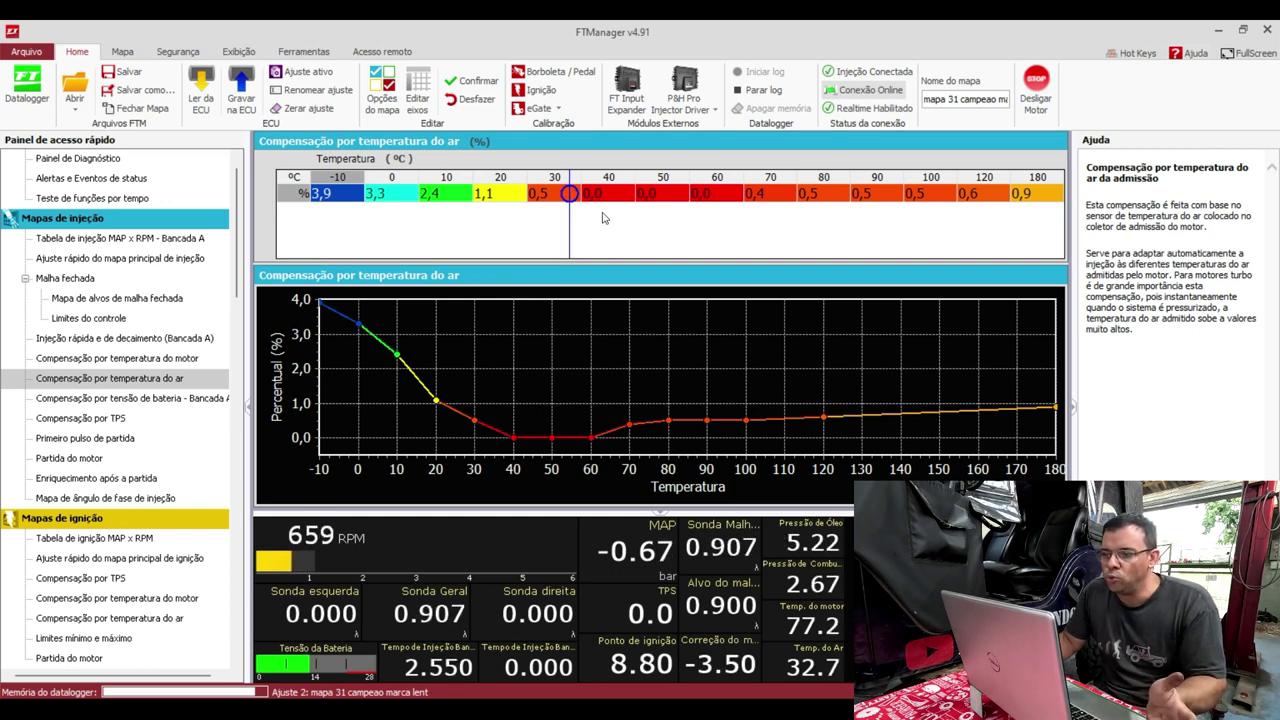
left_click(665, 195)
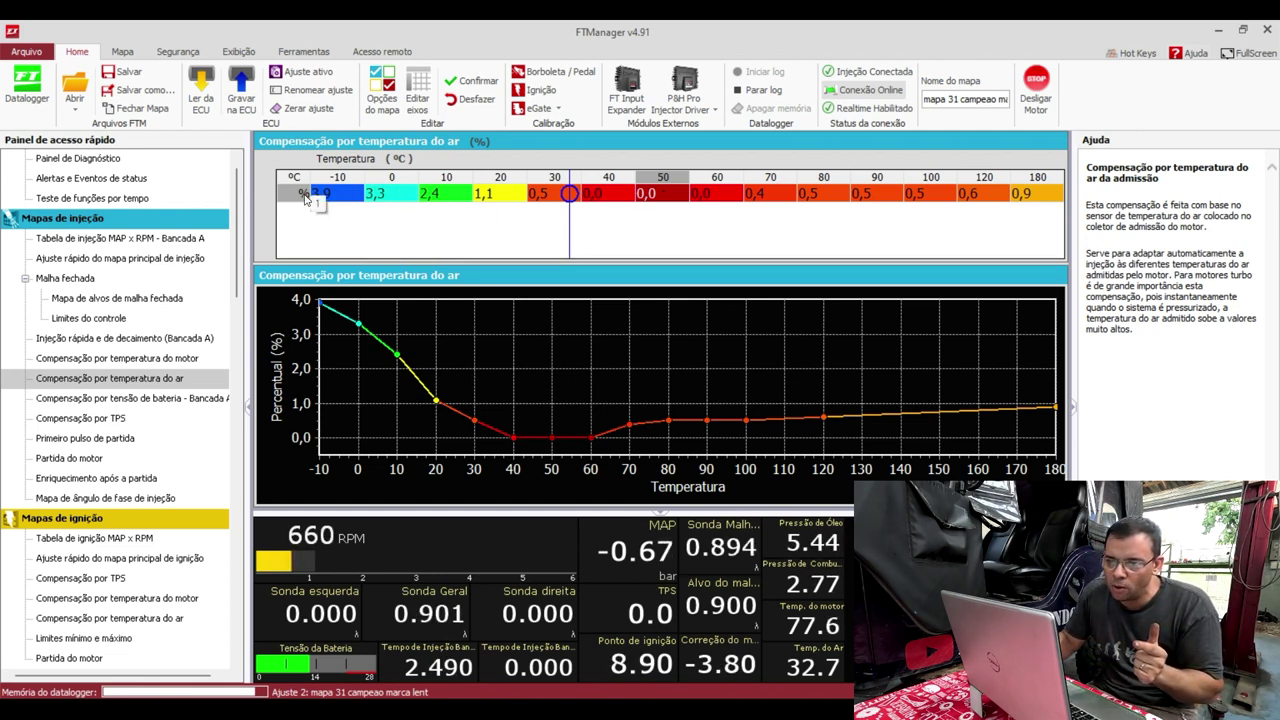
left_click(118, 240)
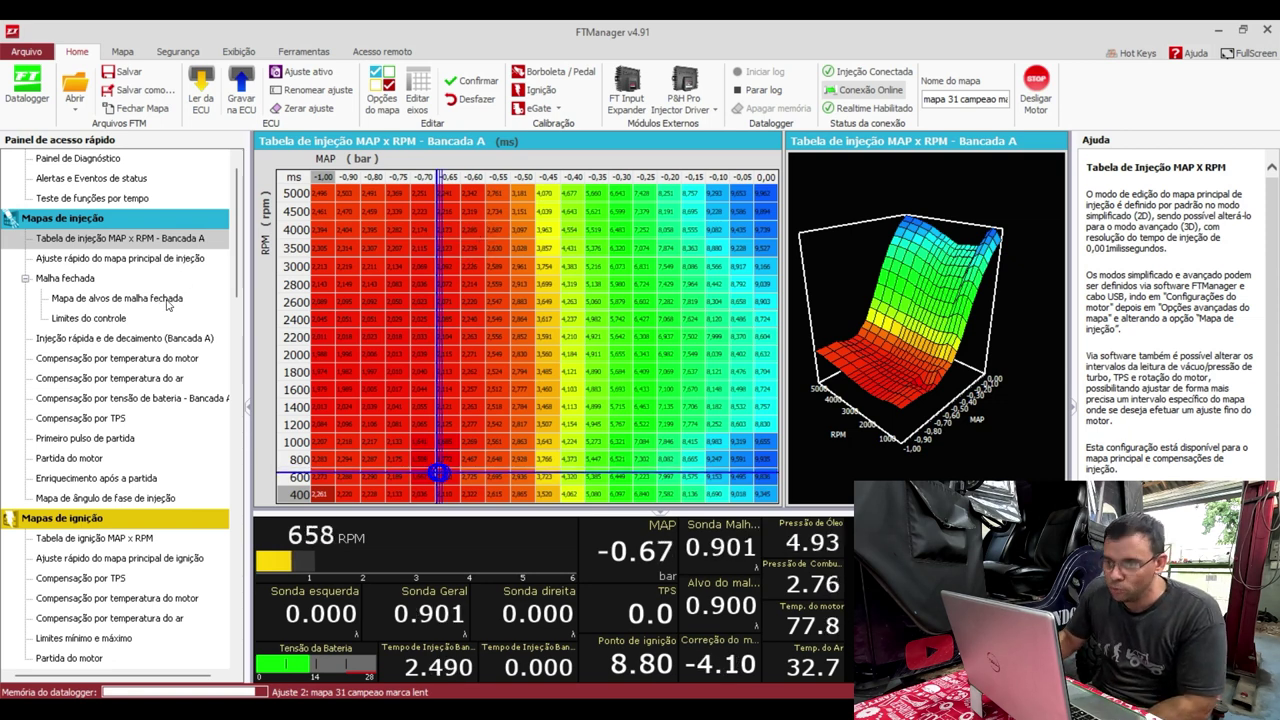
scroll(154, 307, "down", 2)
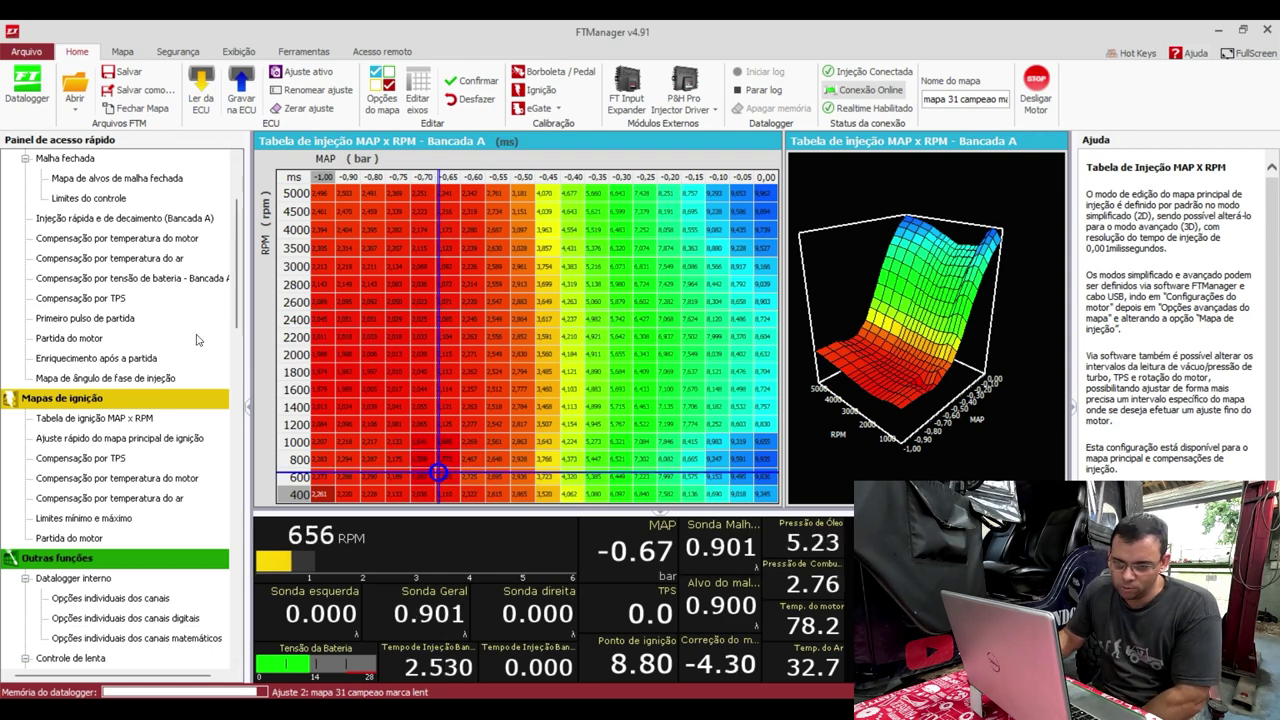
left_click(124, 419)
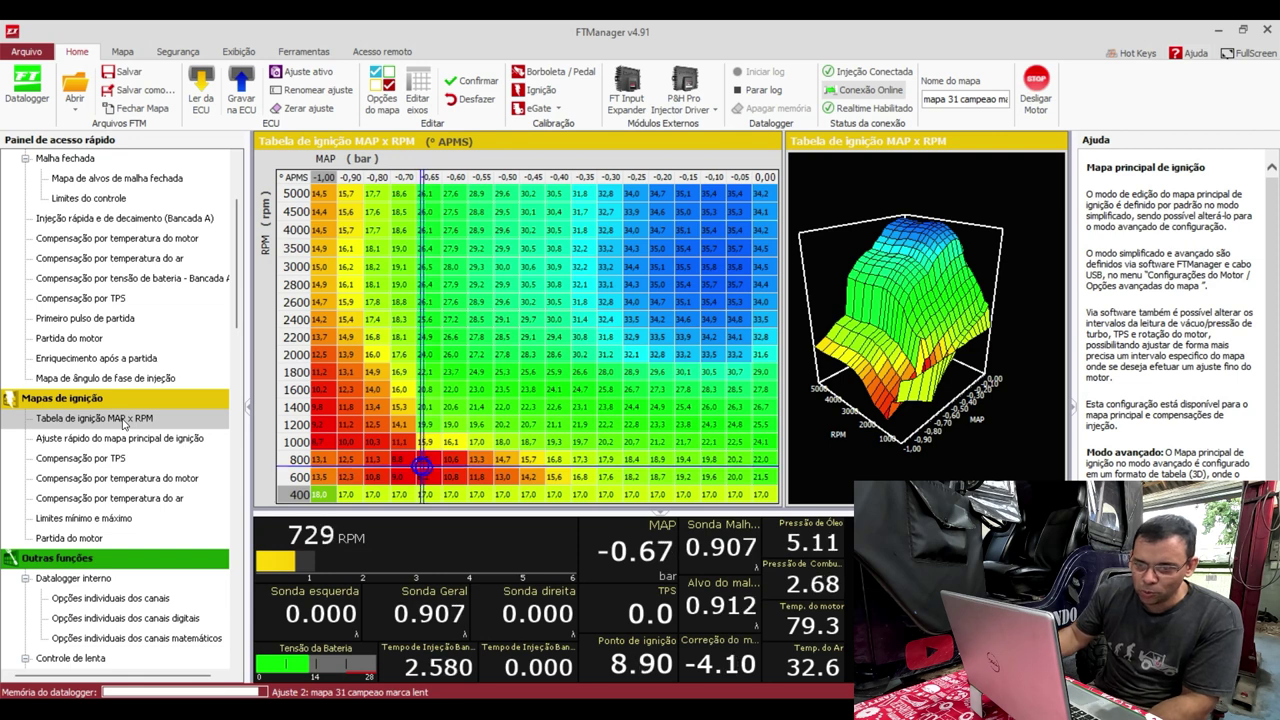
Examine the auxiliary PWM output settings, its PWM by RPM curve and the idle control settings
scroll(130, 480, "down", 4)
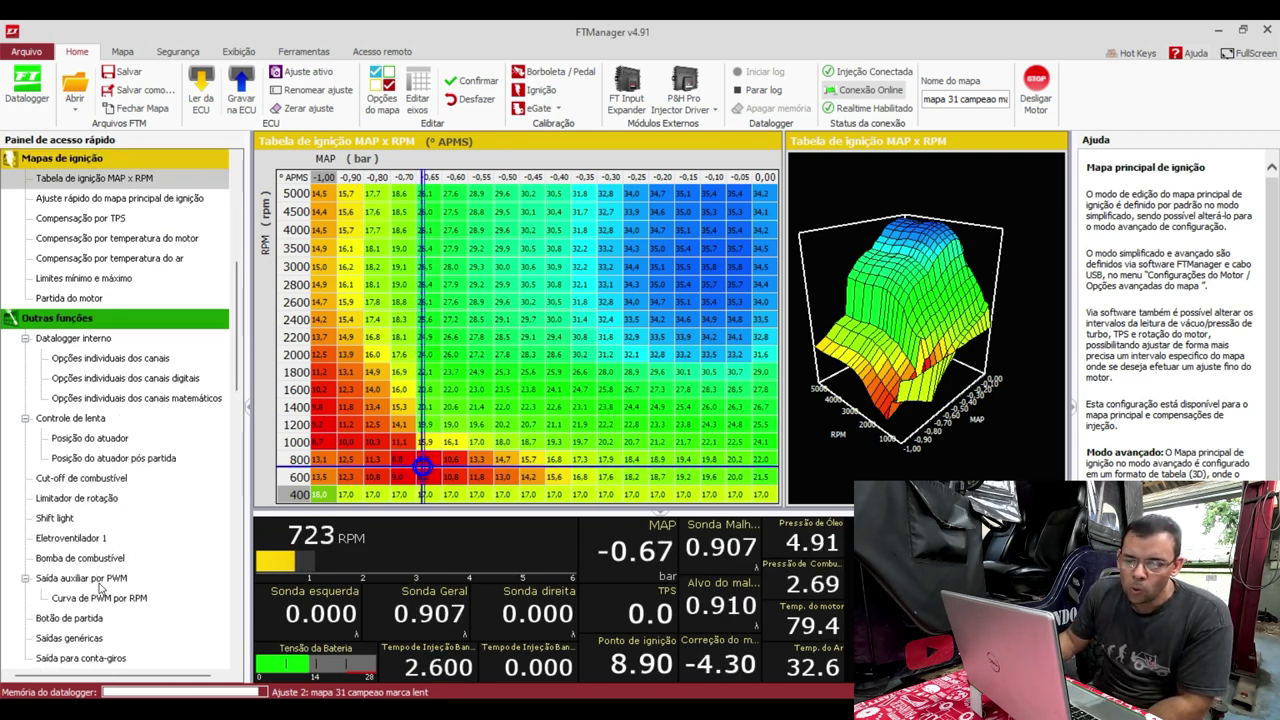
left_click(100, 579)
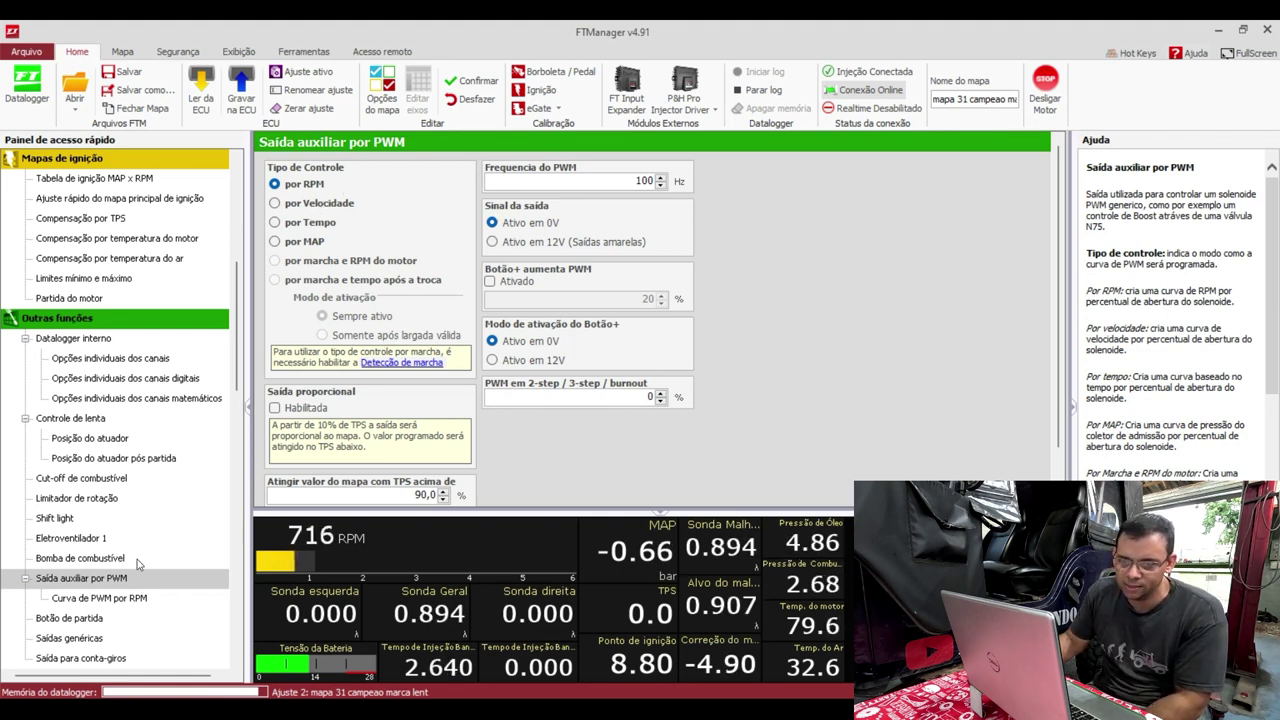
left_click(111, 599)
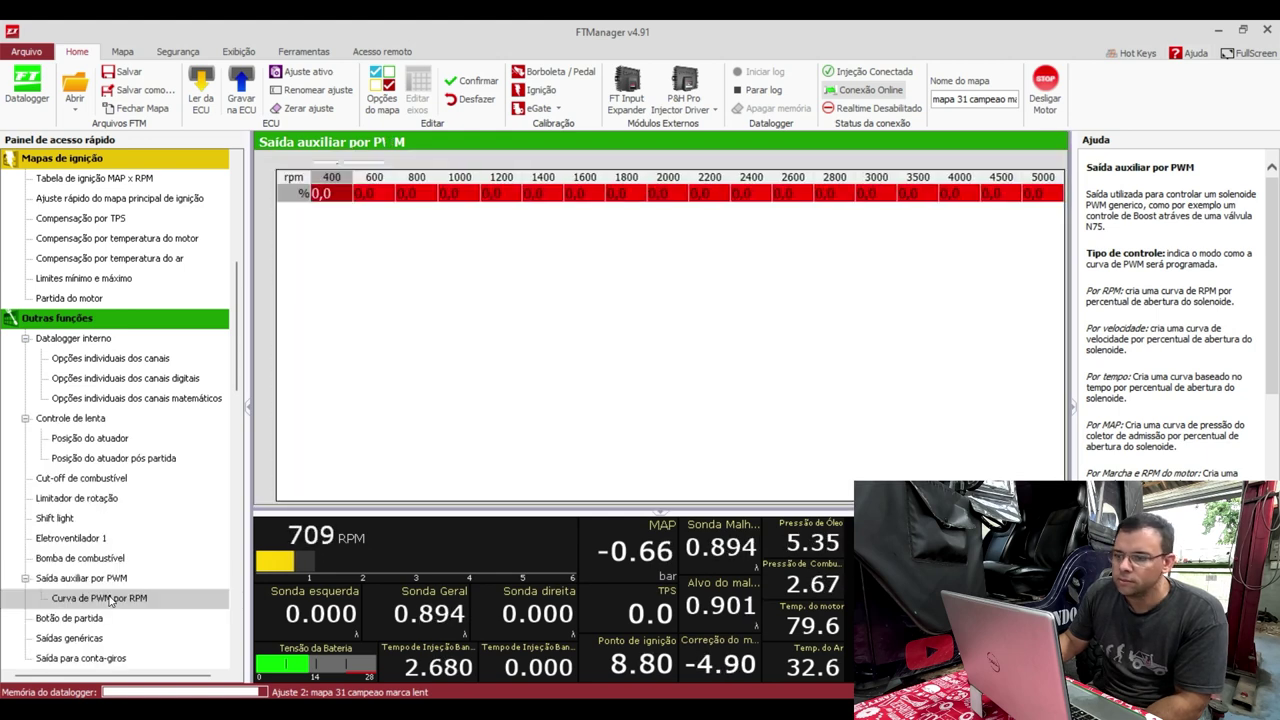
left_click(100, 580)
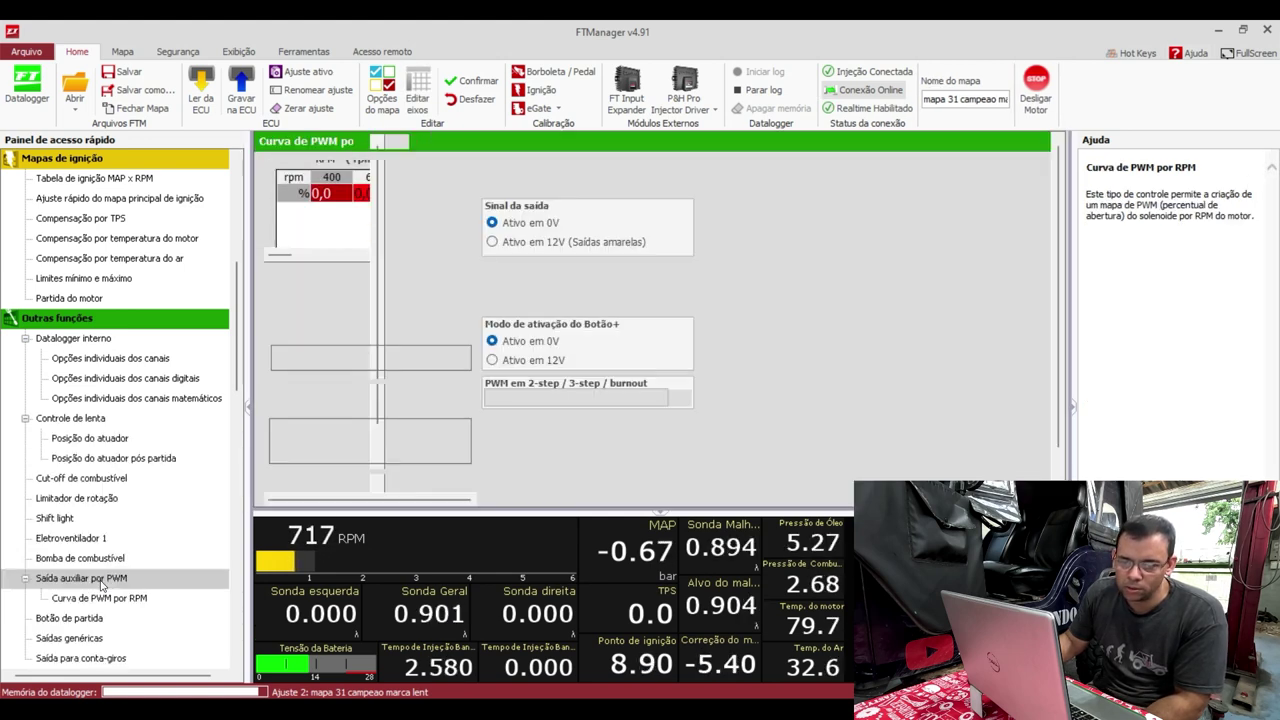
scroll(103, 500, "down", 3)
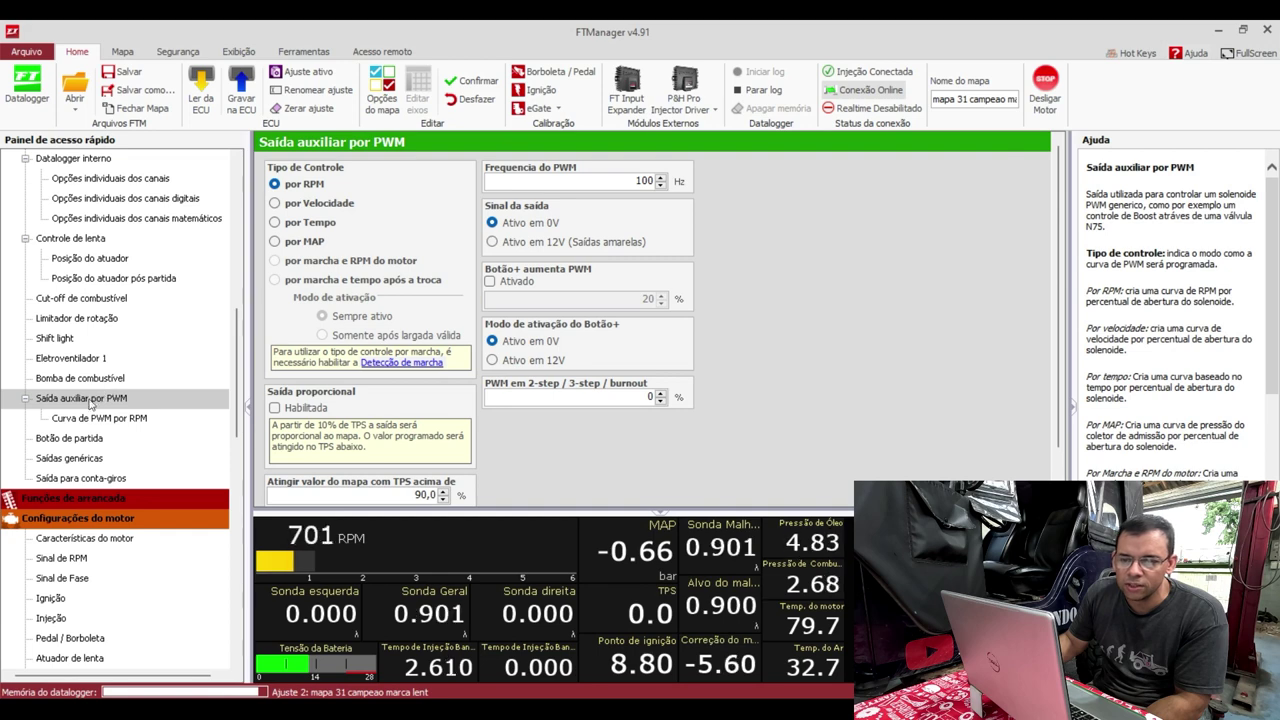
left_click(88, 242)
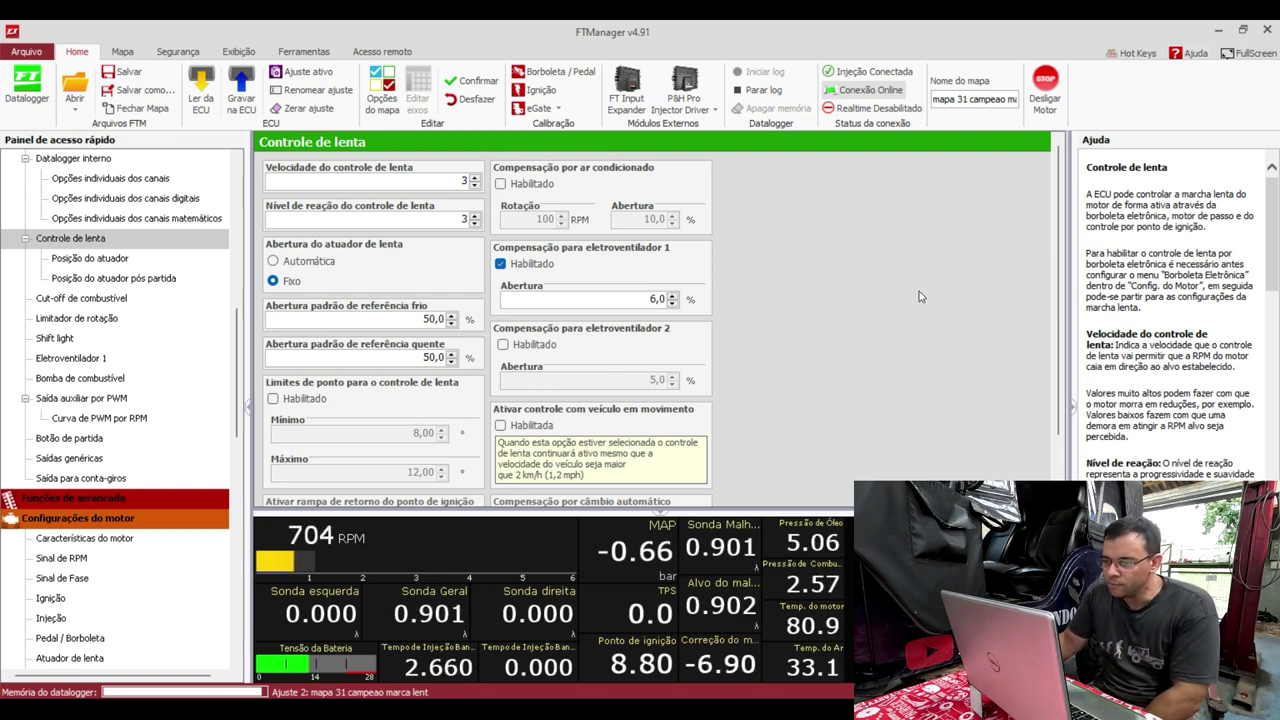
Reopen the MAP x RPM ignition table and confirm the map
scroll(40, 580, "up", 5)
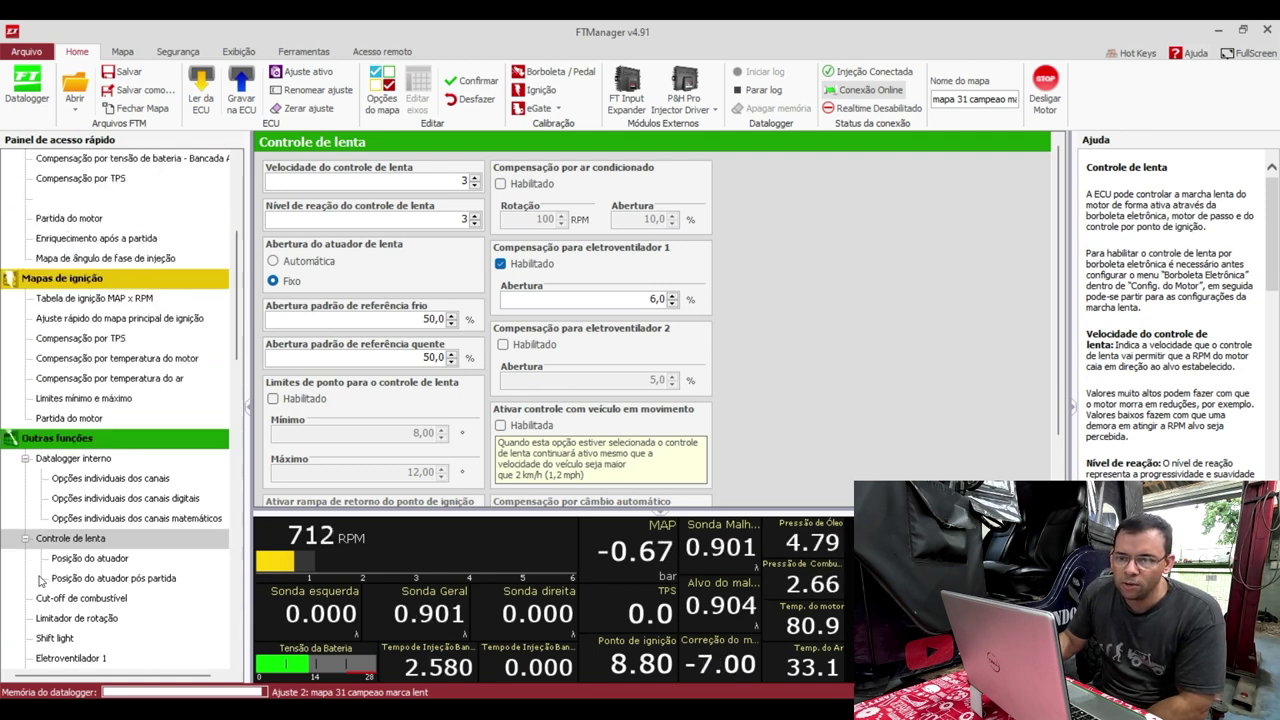
scroll(40, 580, "up", 1)
left_click(95, 360)
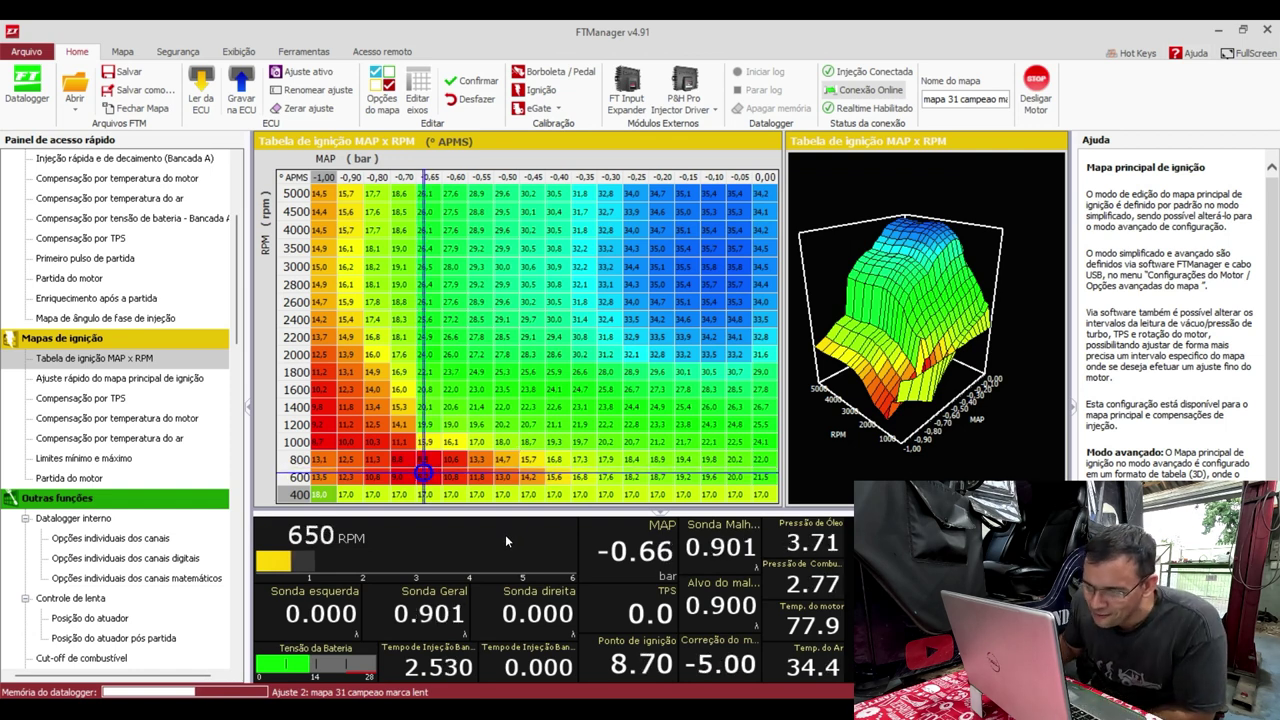
left_click(490, 84)
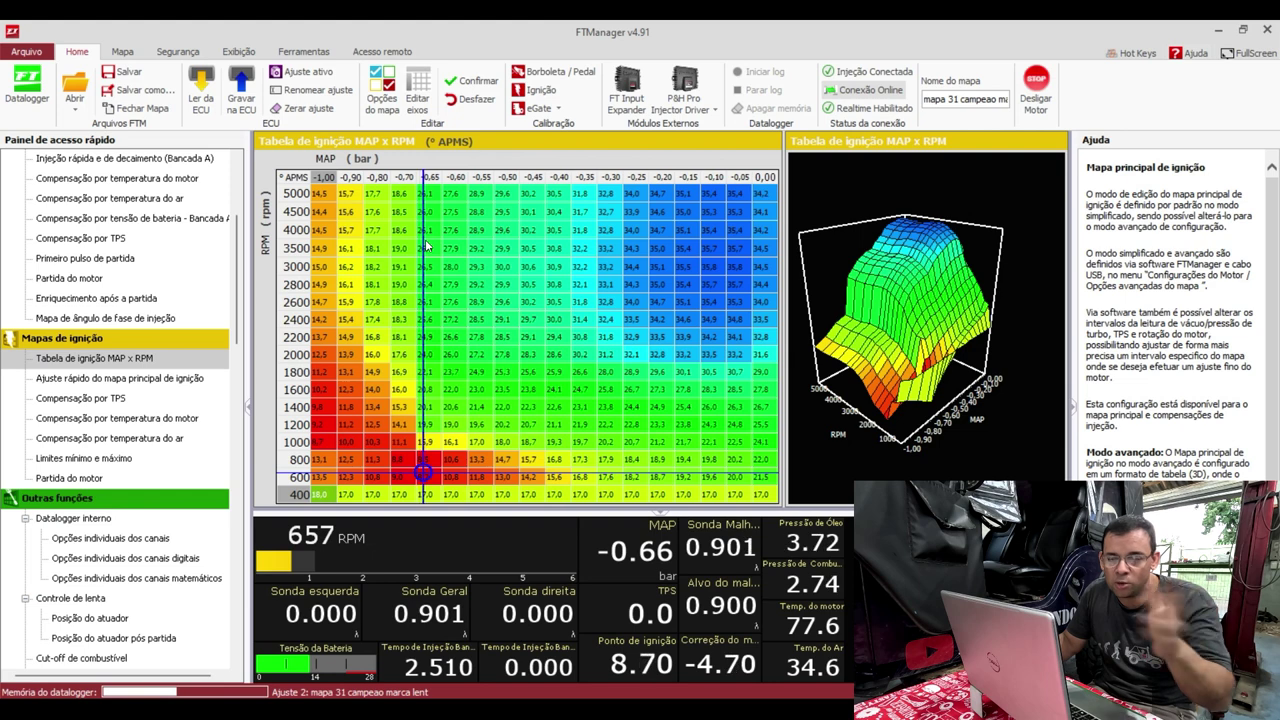
left_click(480, 83)
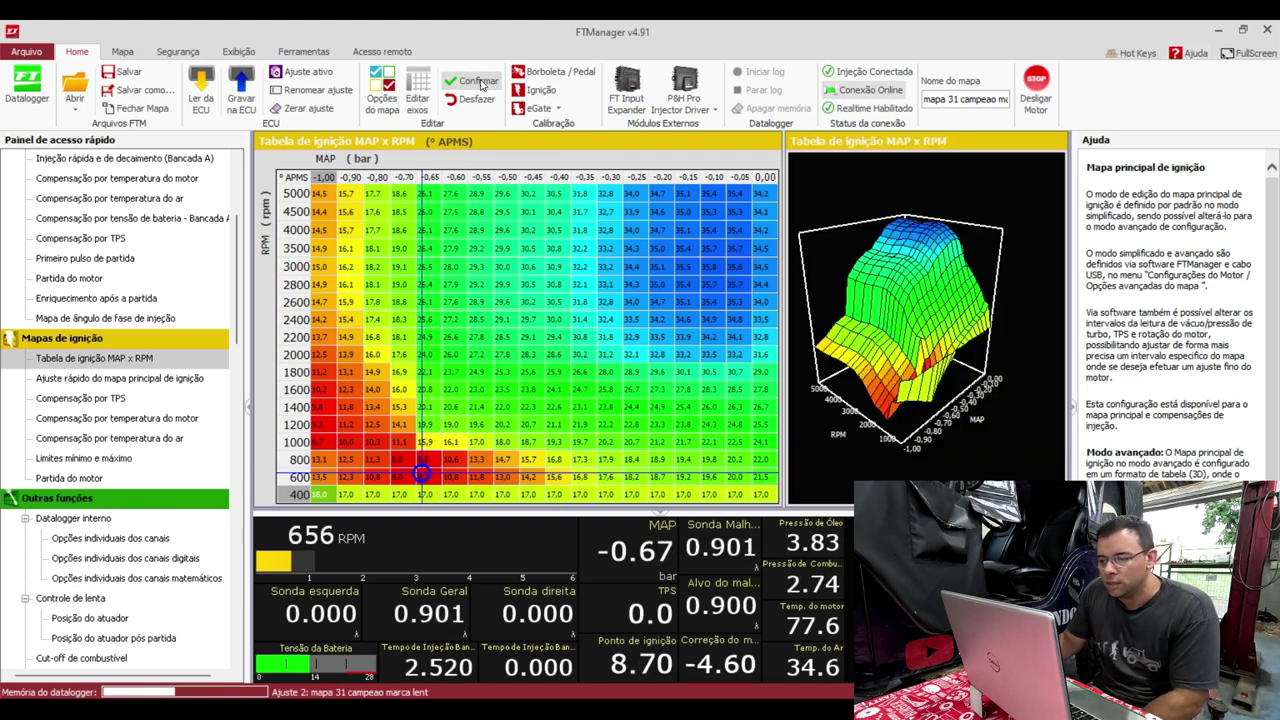